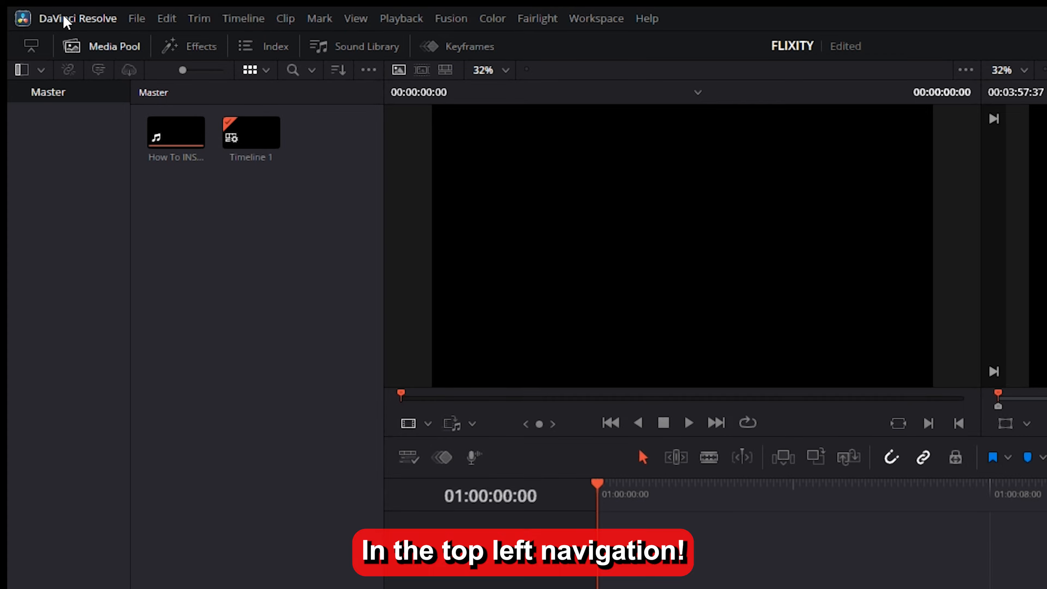
Open the system preferences for Memory and GPU and set the Resolve memory usage limit to 12.0 GB
{"action": "left_click", "coordinate": [66, 18]}
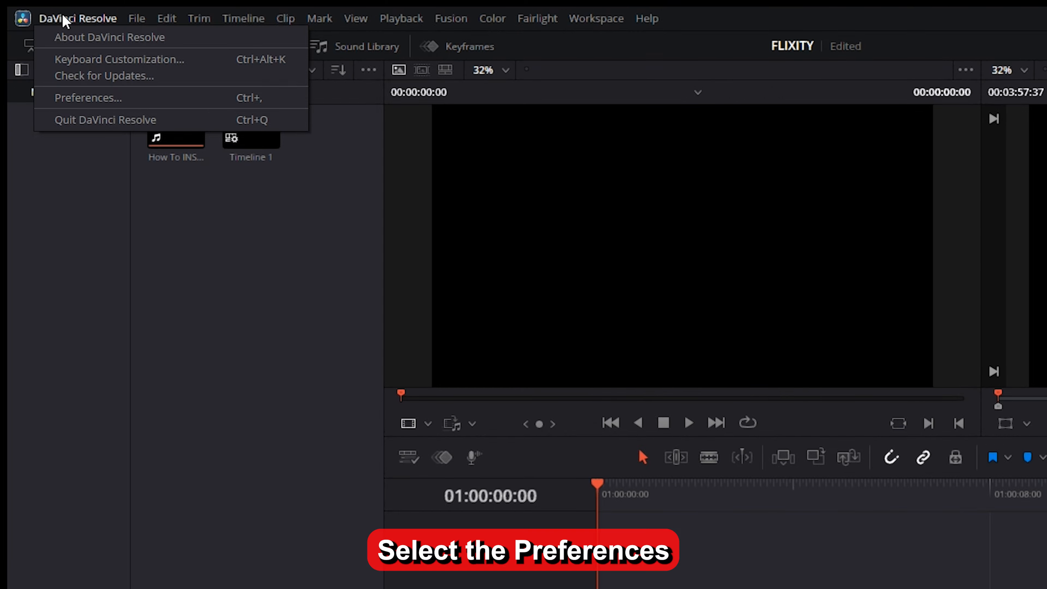
{"action": "left_click", "coordinate": [117, 102]}
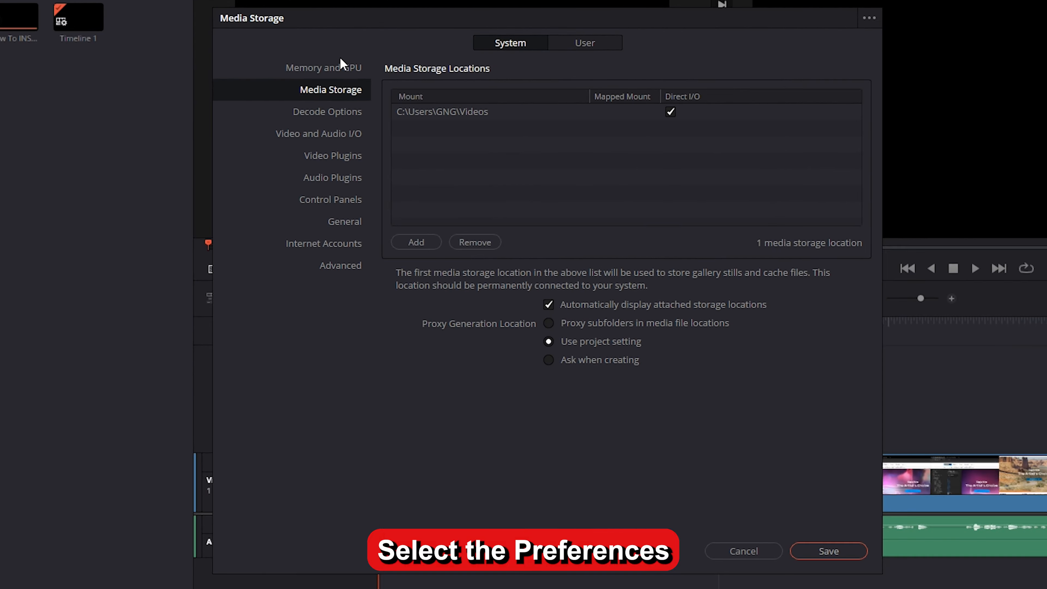
{"action": "left_click", "coordinate": [337, 71]}
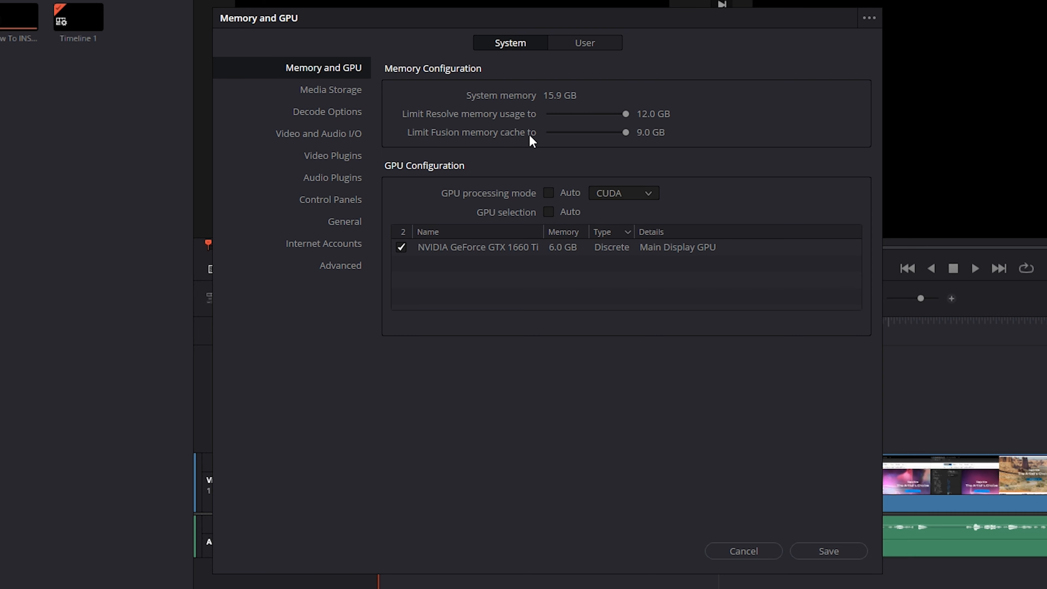
{"action": "left_click_drag", "start_coordinate": [627, 112], "coordinate": [664, 120]}
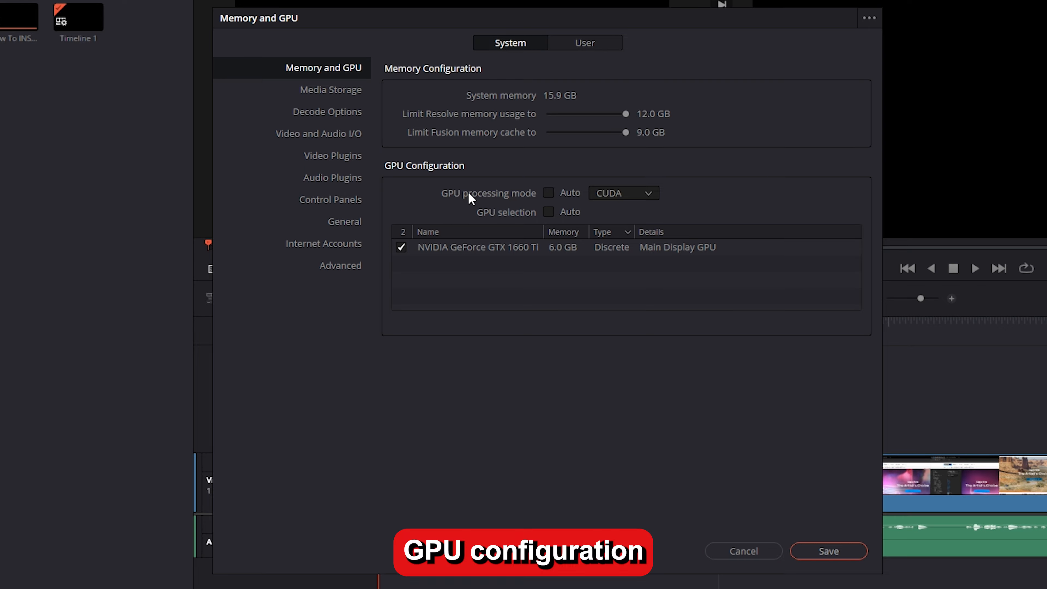
Set the GPU processing mode to CUDA with automatic mode and selection off, and enable the NVIDIA GeForce GTX 1660 Ti
{"action": "left_click", "coordinate": [550, 193]}
{"action": "left_click", "coordinate": [549, 193]}
{"action": "left_click", "coordinate": [621, 193]}
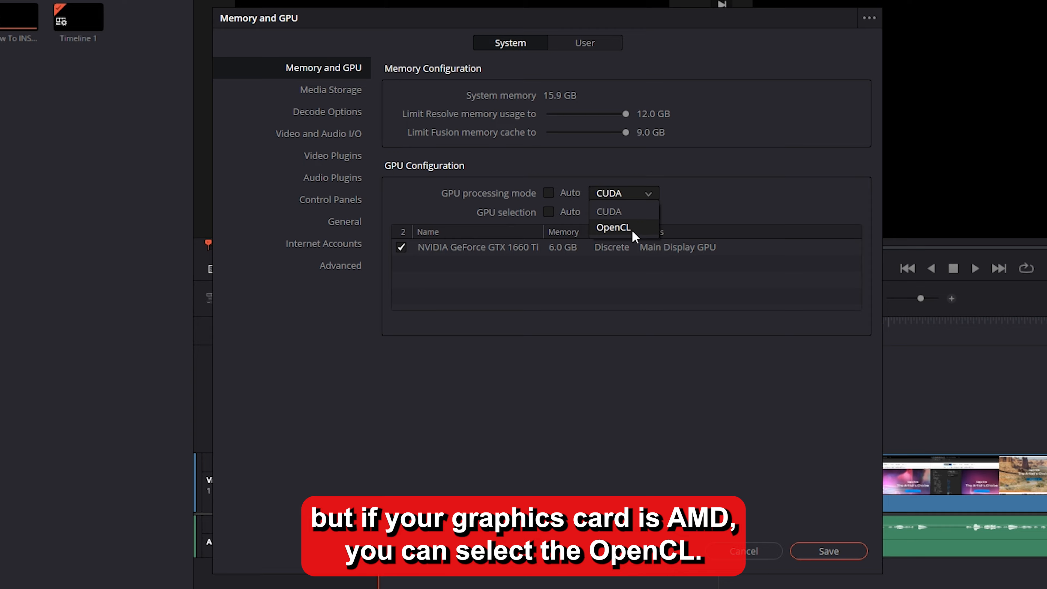
{"action": "left_click", "coordinate": [612, 210]}
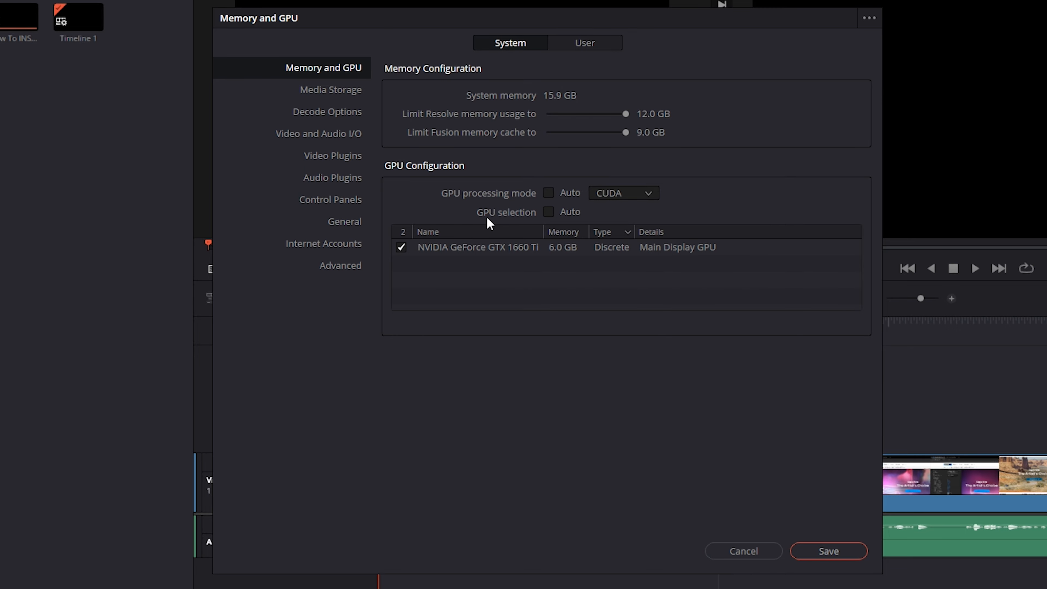
{"action": "left_click", "coordinate": [550, 213]}
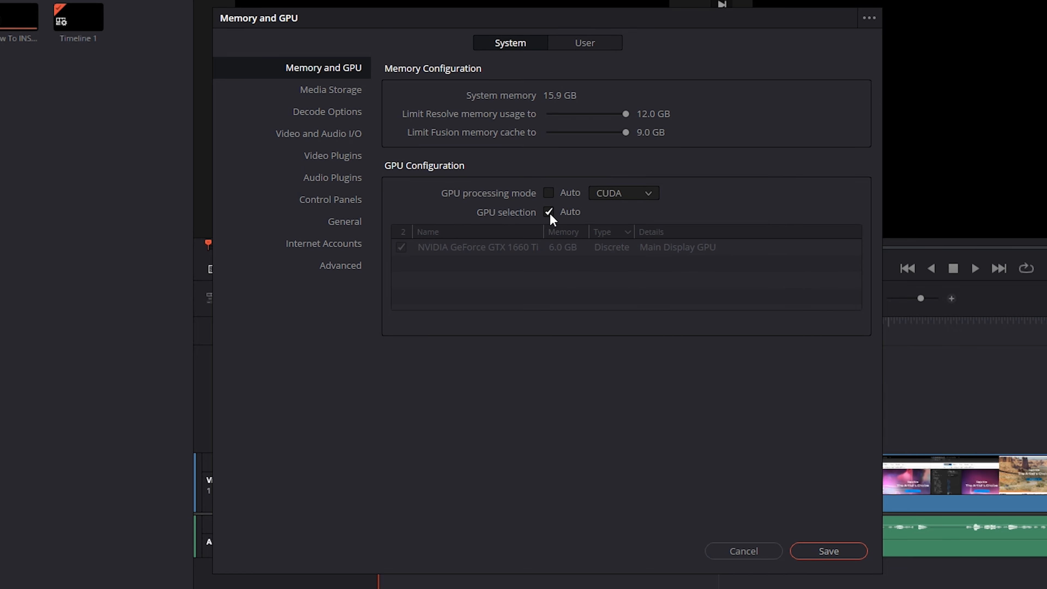
{"action": "left_click", "coordinate": [550, 212]}
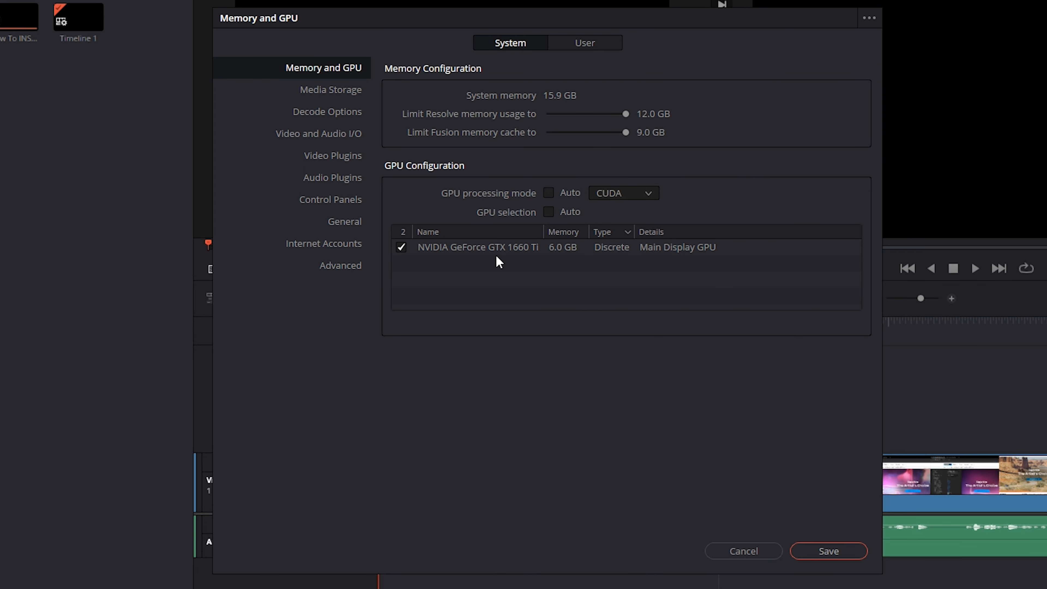
{"action": "left_click", "coordinate": [402, 248]}
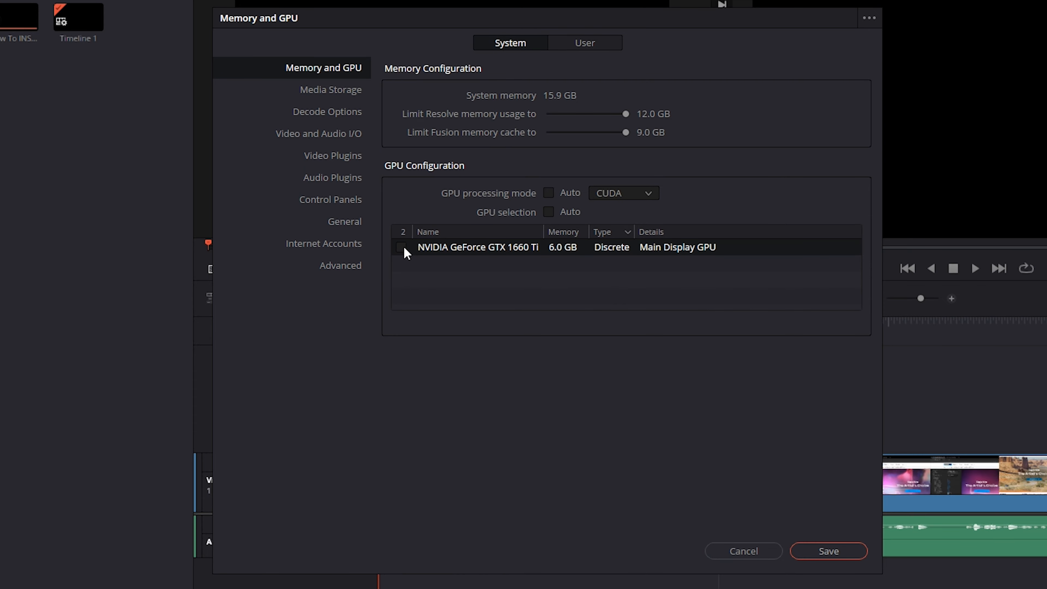
{"action": "left_click", "coordinate": [402, 248]}
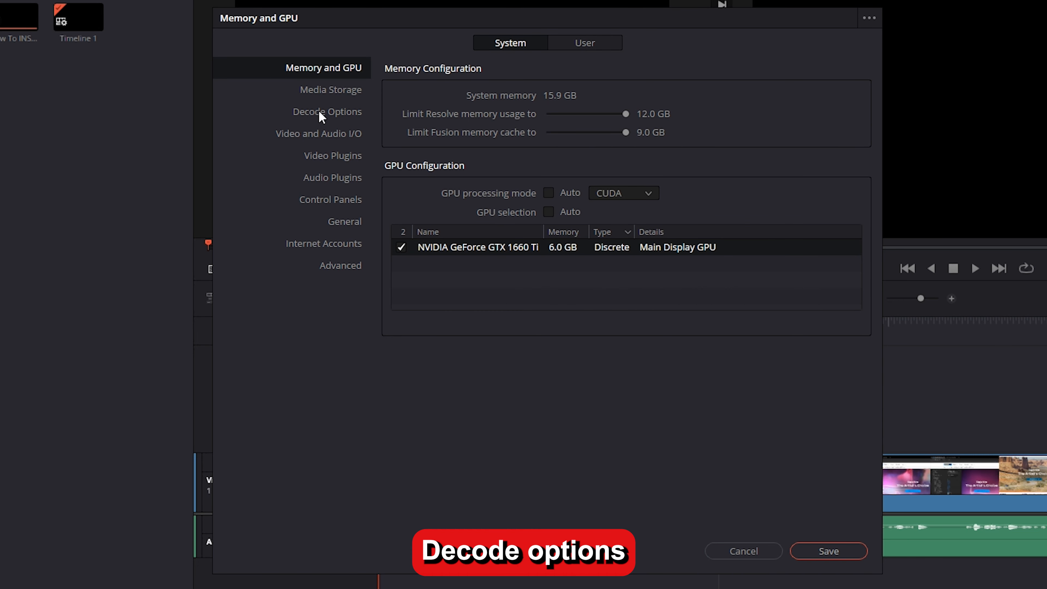
Set GPU use for R3D to Decompression and debayer in the system decode options
{"action": "left_click", "coordinate": [305, 112]}
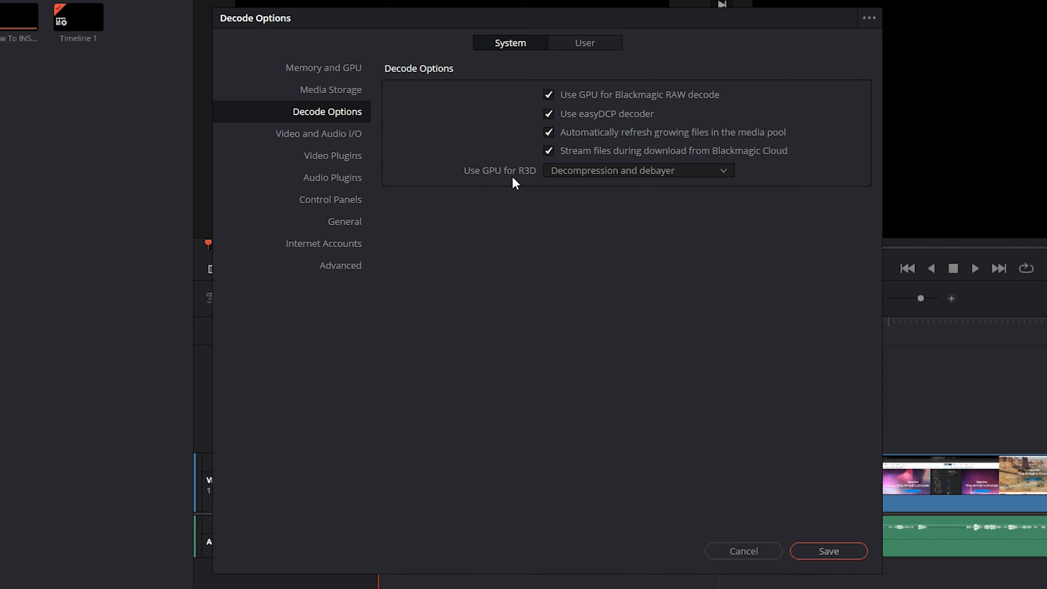
{"action": "left_click", "coordinate": [580, 172]}
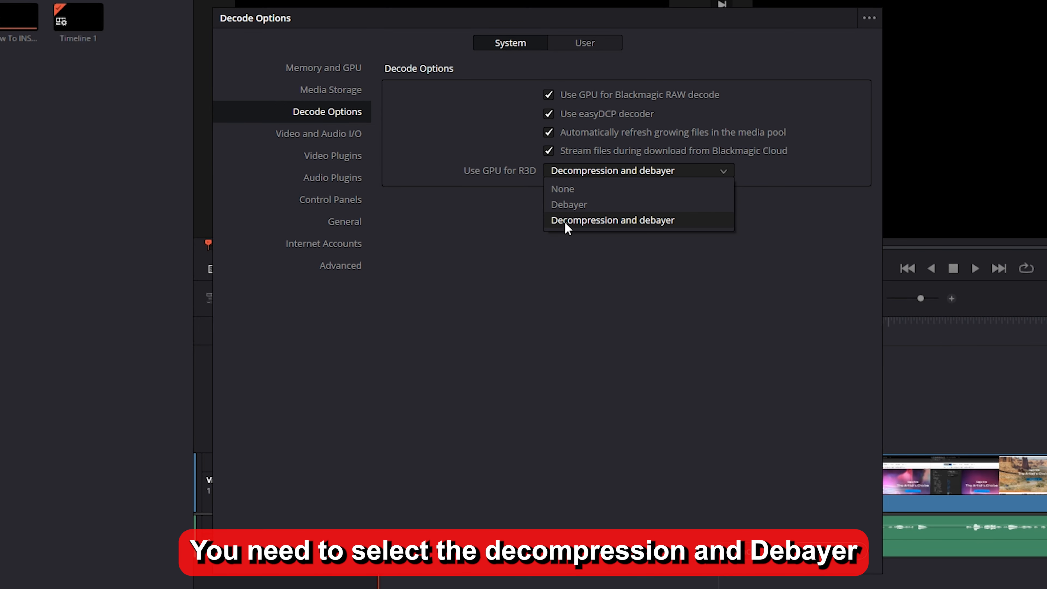
{"action": "left_click", "coordinate": [644, 226]}
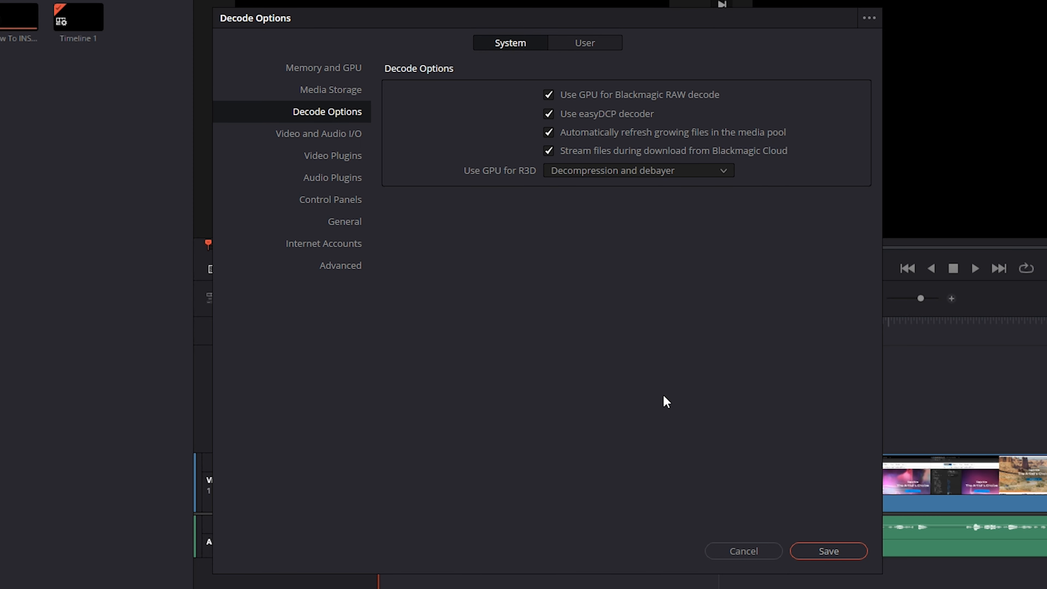
Enable deletion of cache files older than 30 days in the user preferences for Cache Management
{"action": "left_click", "coordinate": [586, 44]}
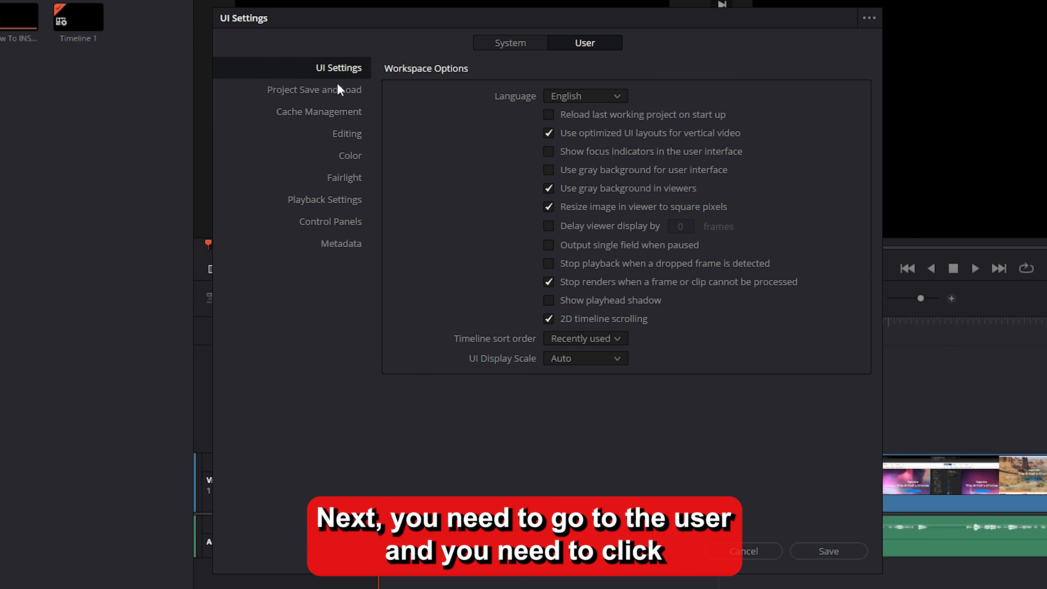
{"action": "left_click", "coordinate": [321, 114]}
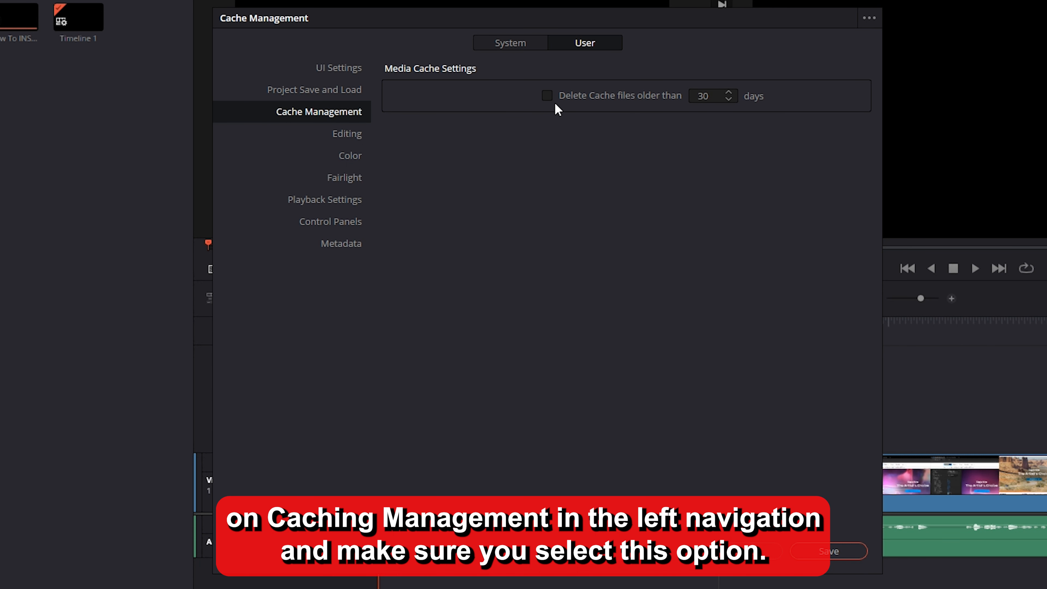
{"action": "left_click", "coordinate": [547, 95]}
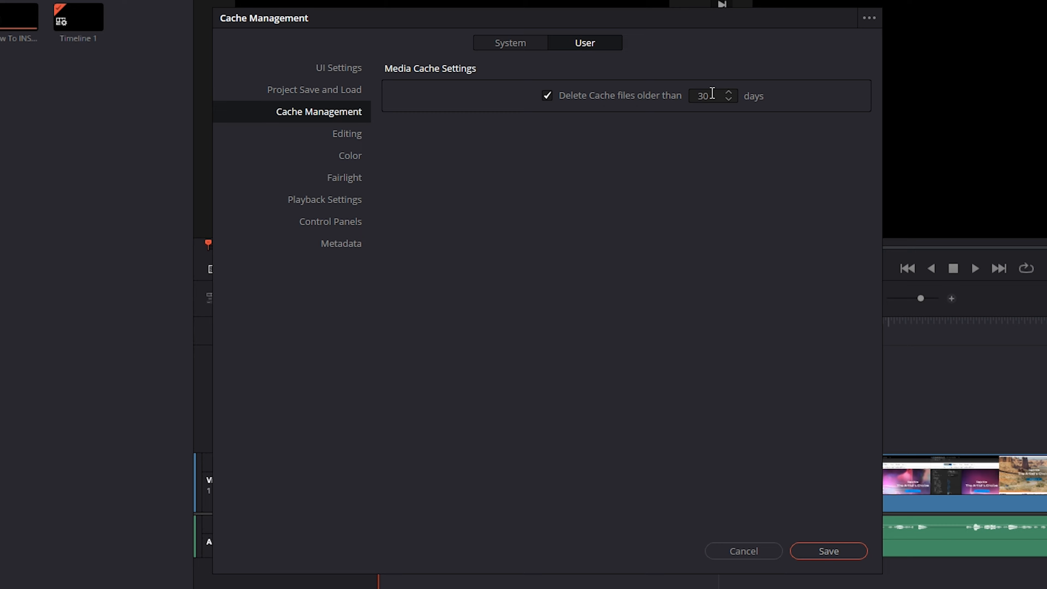
Set the playback performance mode to Manual with all three optimized options enabled, and save the preferences
{"action": "left_click", "coordinate": [327, 198]}
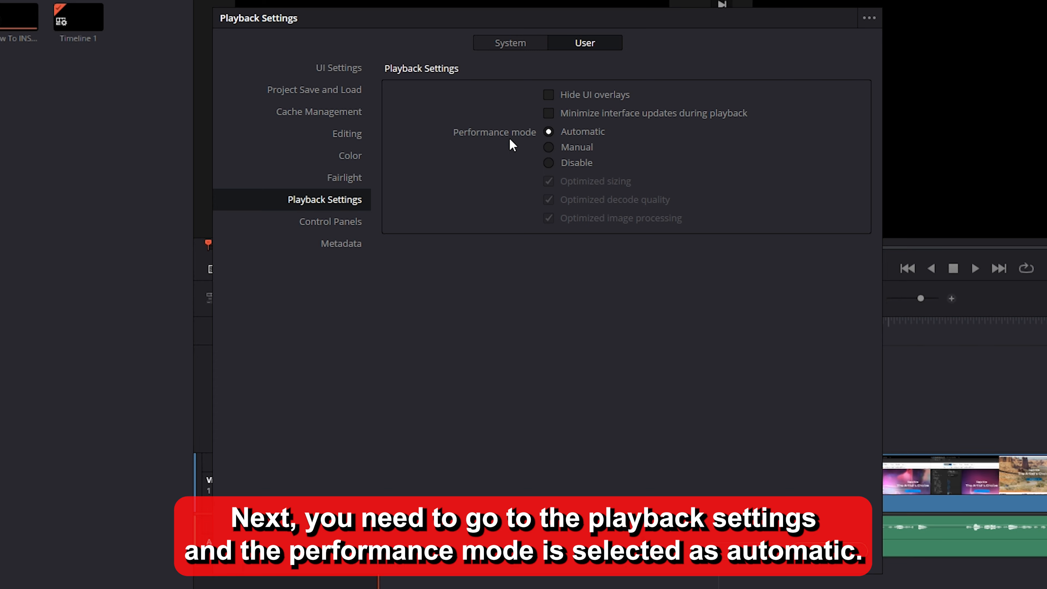
{"action": "left_click", "coordinate": [576, 149]}
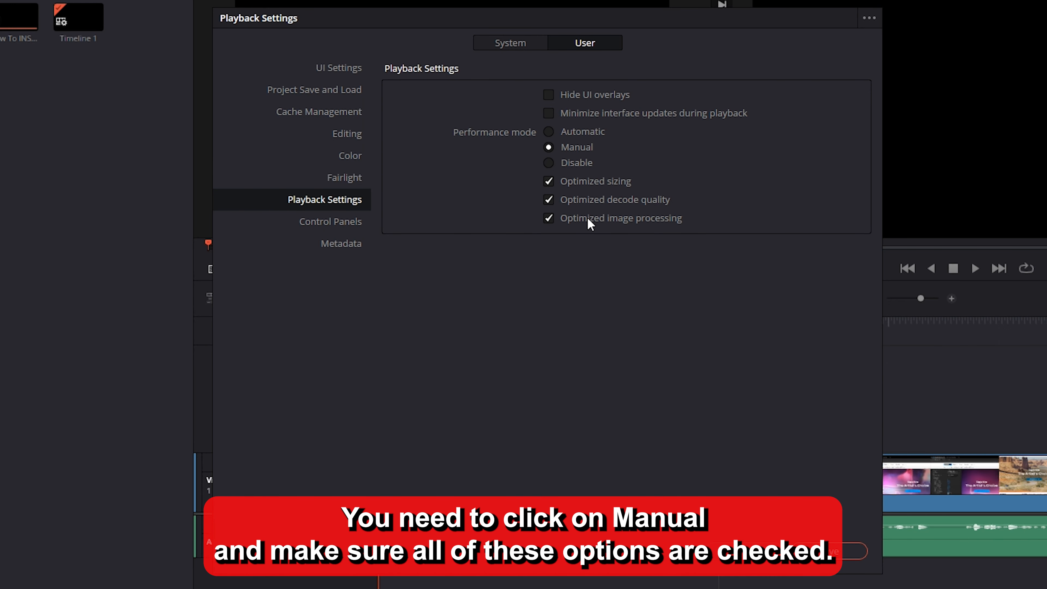
{"action": "left_click", "coordinate": [575, 165]}
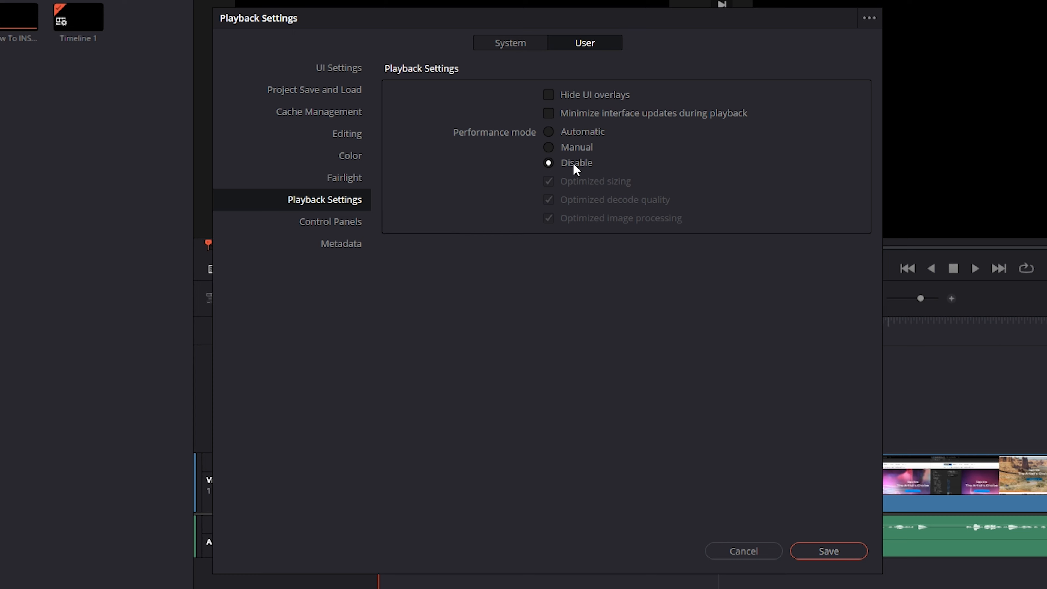
{"action": "left_click", "coordinate": [557, 144]}
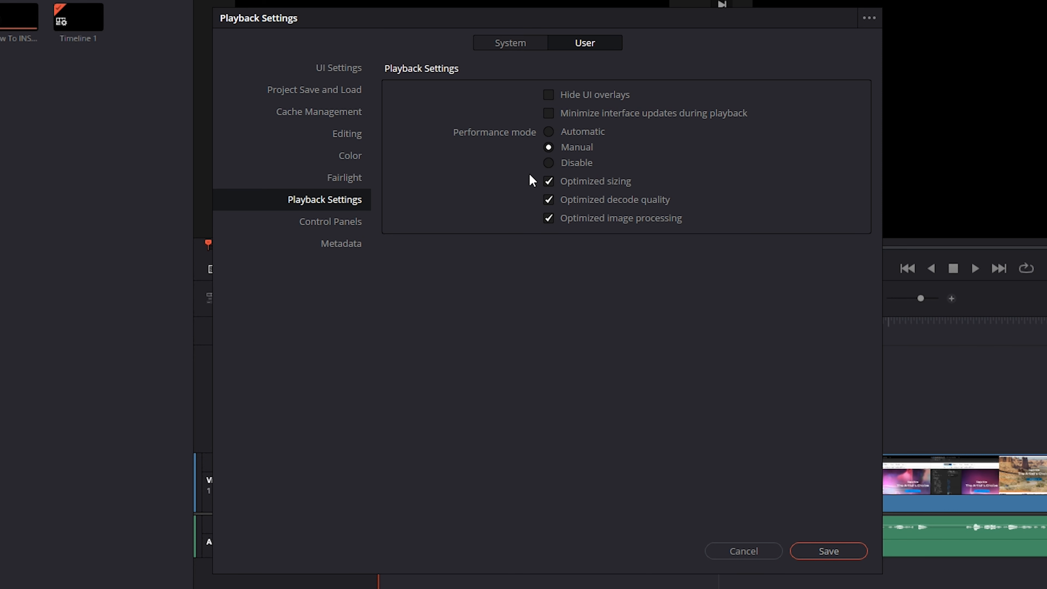
{"action": "left_click", "coordinate": [837, 552]}
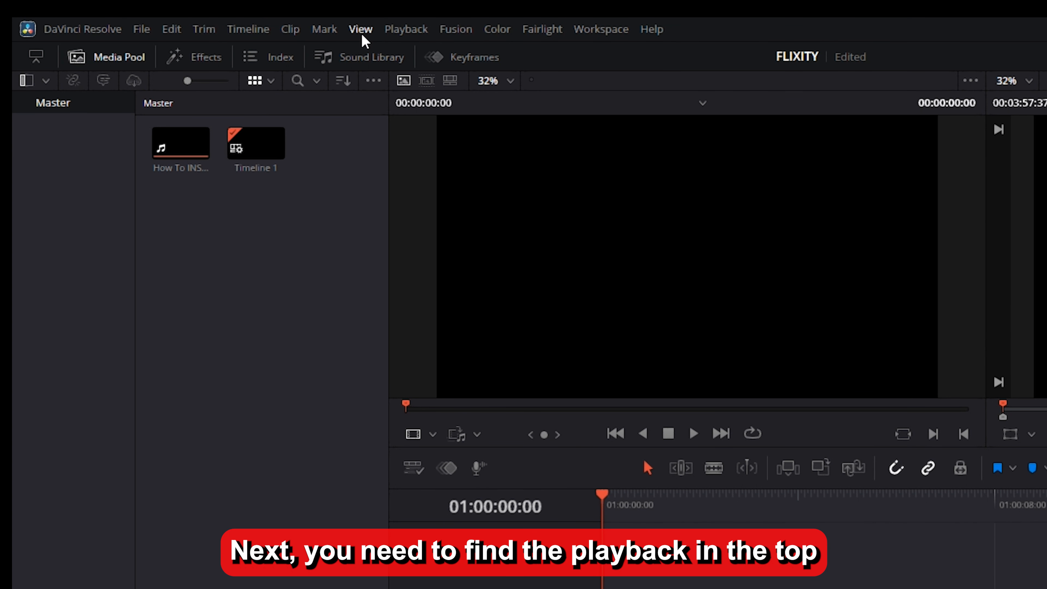
Set the playback render cache mode to Smart
{"action": "left_click", "coordinate": [401, 34]}
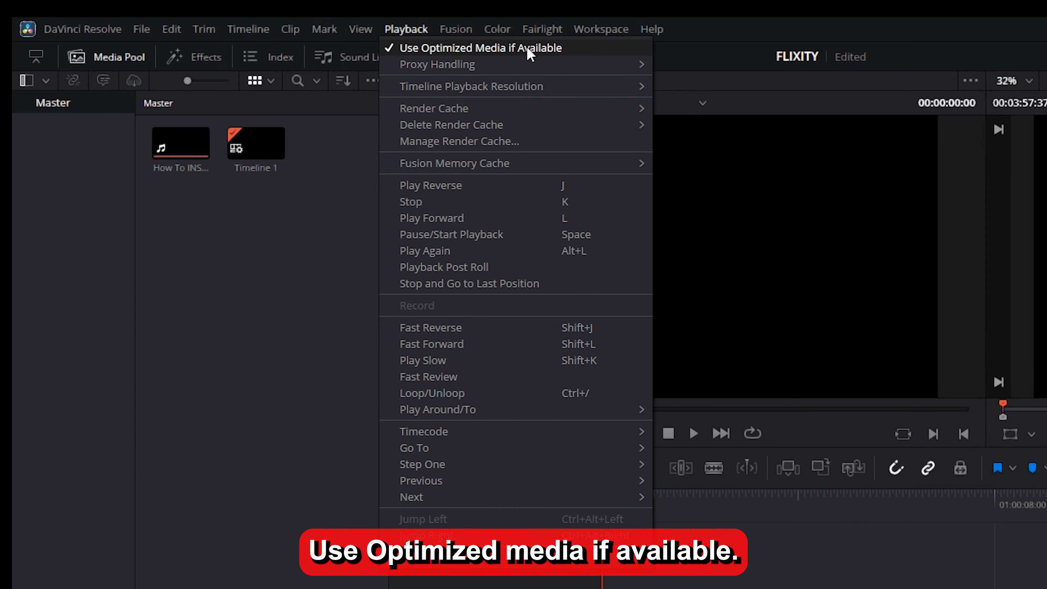
{"action": "mouse_move", "coordinate": [496, 106]}
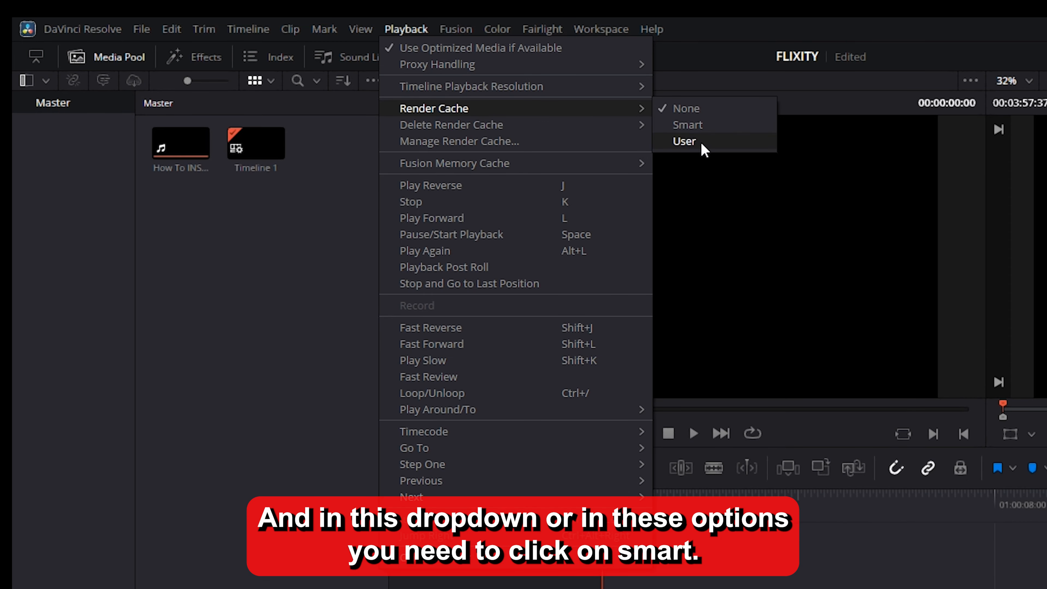
{"action": "left_click", "coordinate": [722, 129]}
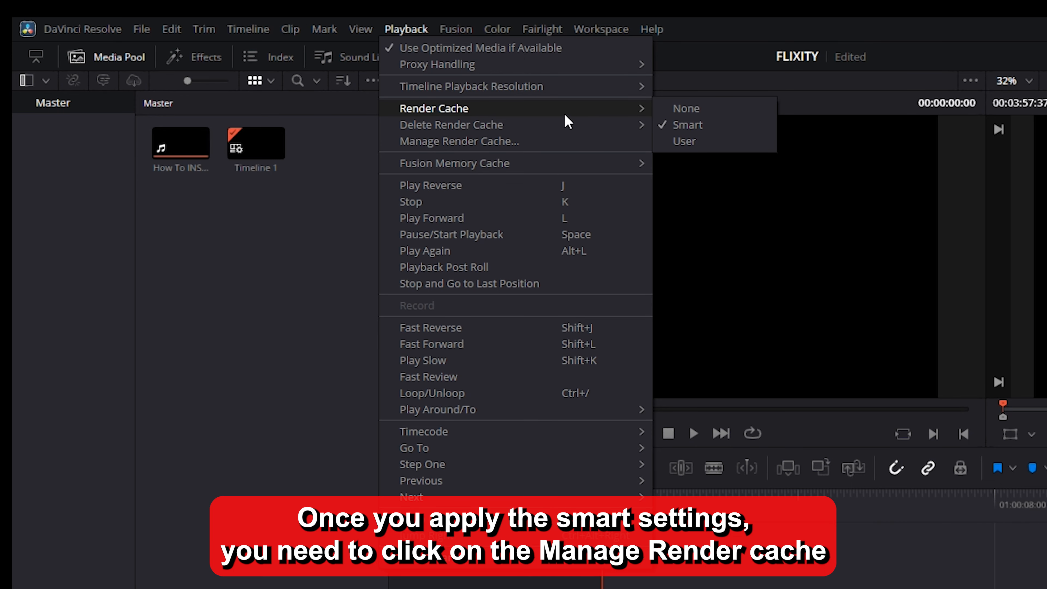
Select the FLIXITY project's render cache in the render cache manager and clear it
{"action": "left_click", "coordinate": [501, 142]}
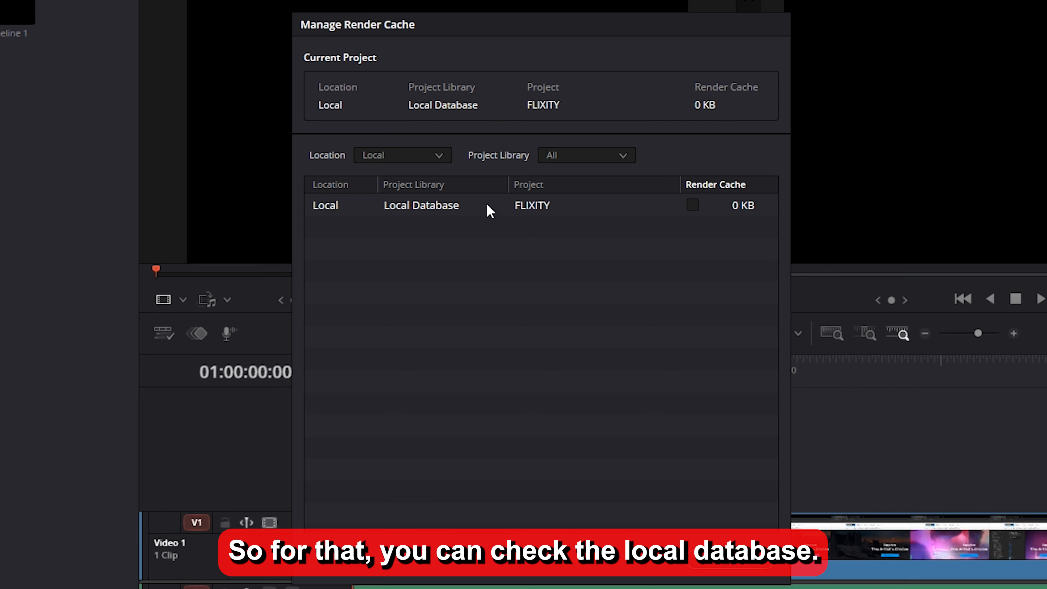
{"action": "left_click", "coordinate": [693, 205]}
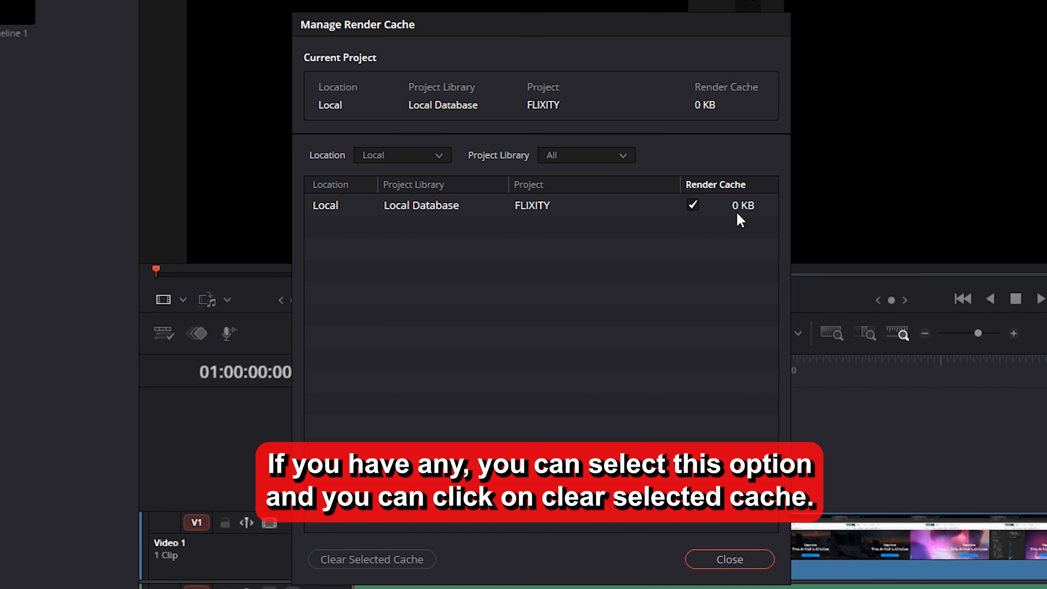
{"action": "left_click", "coordinate": [694, 206]}
{"action": "left_click", "coordinate": [693, 206]}
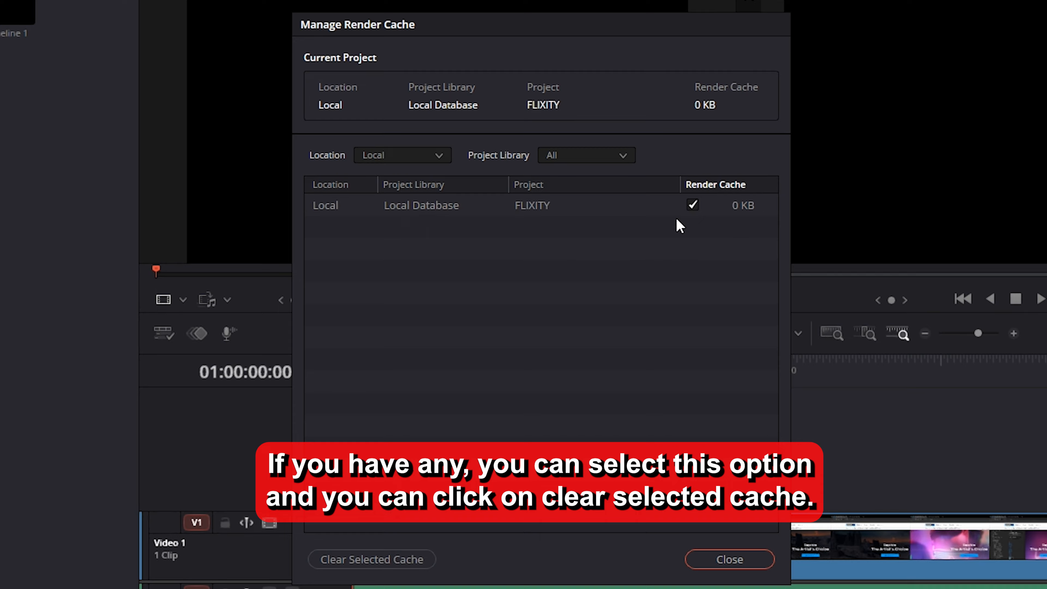
{"action": "left_click", "coordinate": [385, 566]}
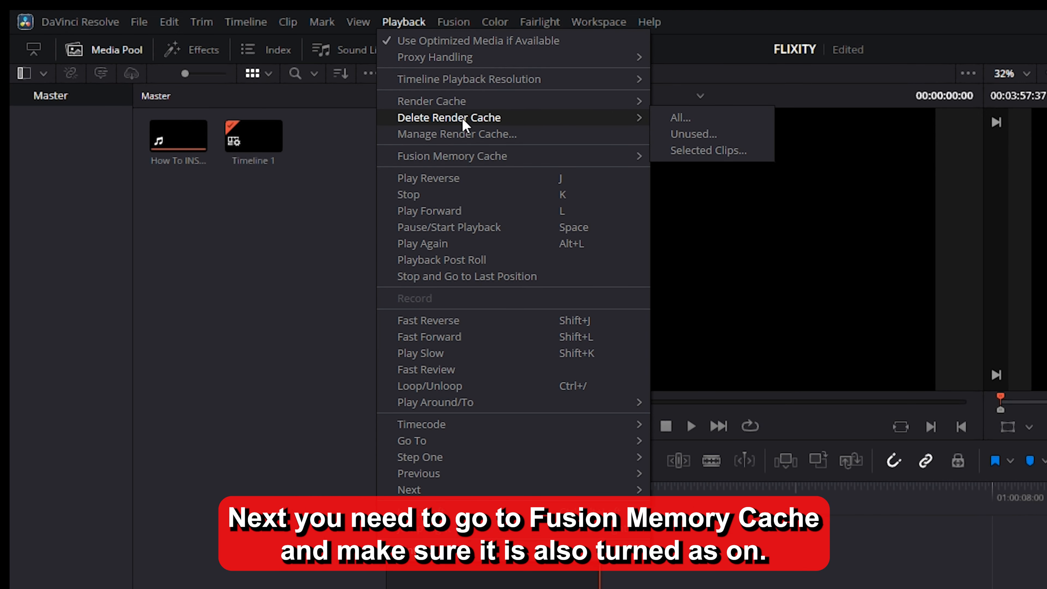
Set the Fusion memory cache to On and check the workspace's Video Scopes options
{"action": "mouse_move", "coordinate": [425, 160]}
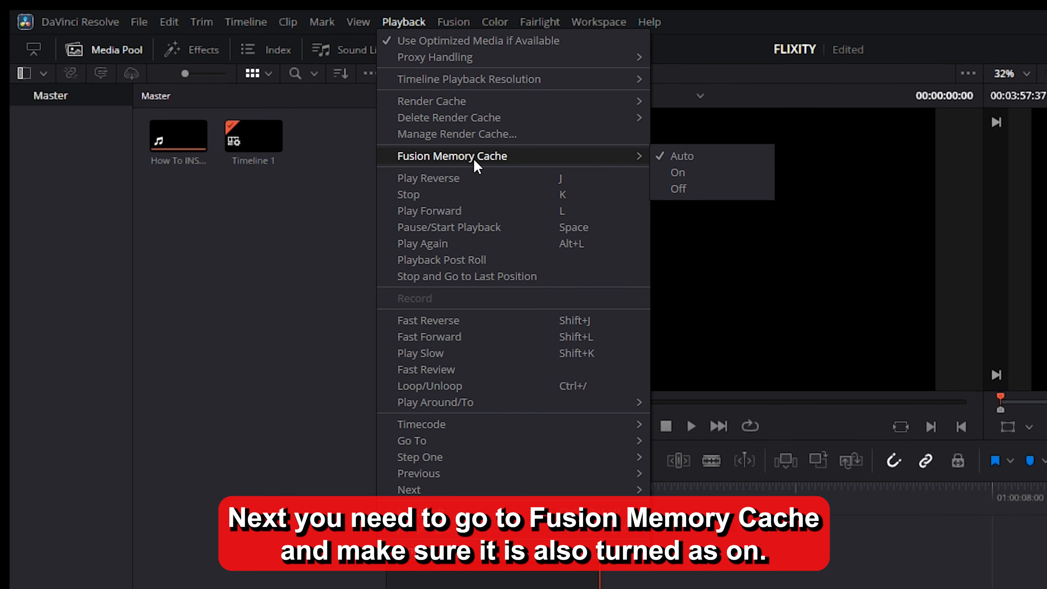
{"action": "left_click", "coordinate": [706, 174]}
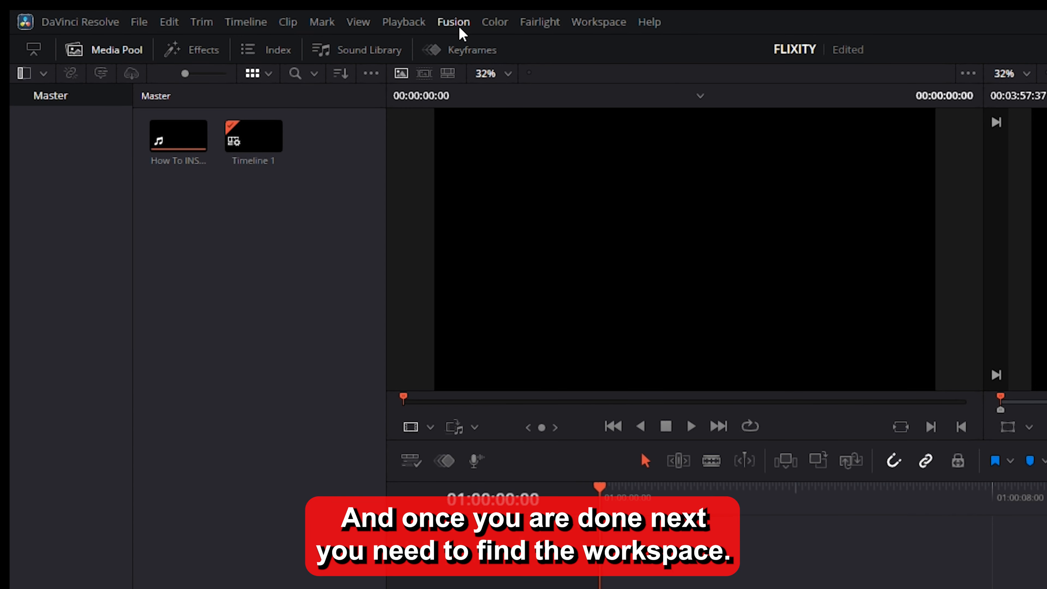
{"action": "left_click", "coordinate": [600, 23]}
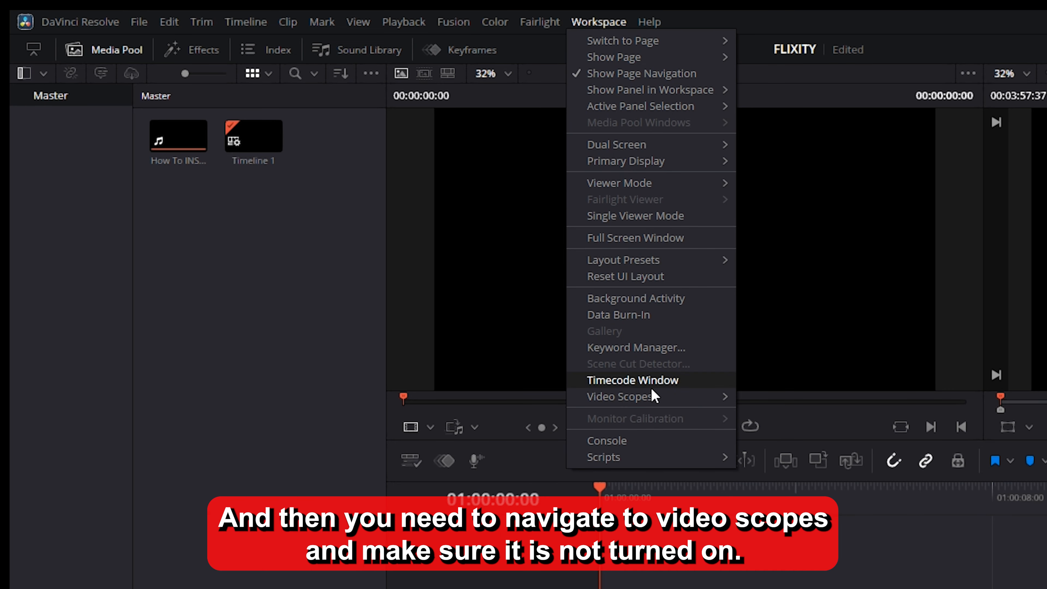
{"action": "mouse_move", "coordinate": [653, 399]}
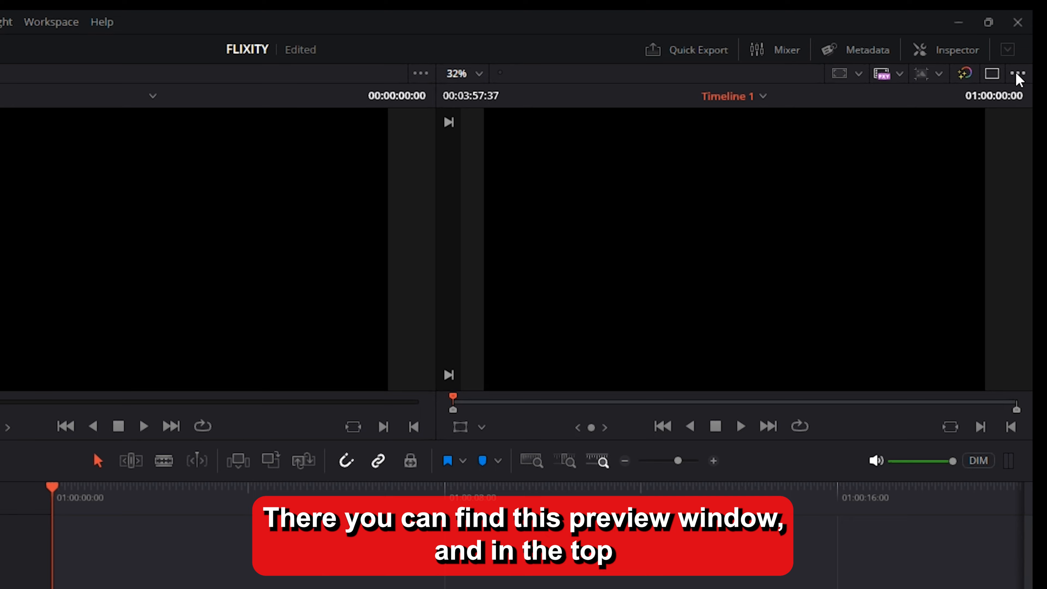
Set the custom timeline resolution to 1920 x 1080 HD and the proxy handling to Prefer Proxies
{"action": "left_click", "coordinate": [932, 75]}
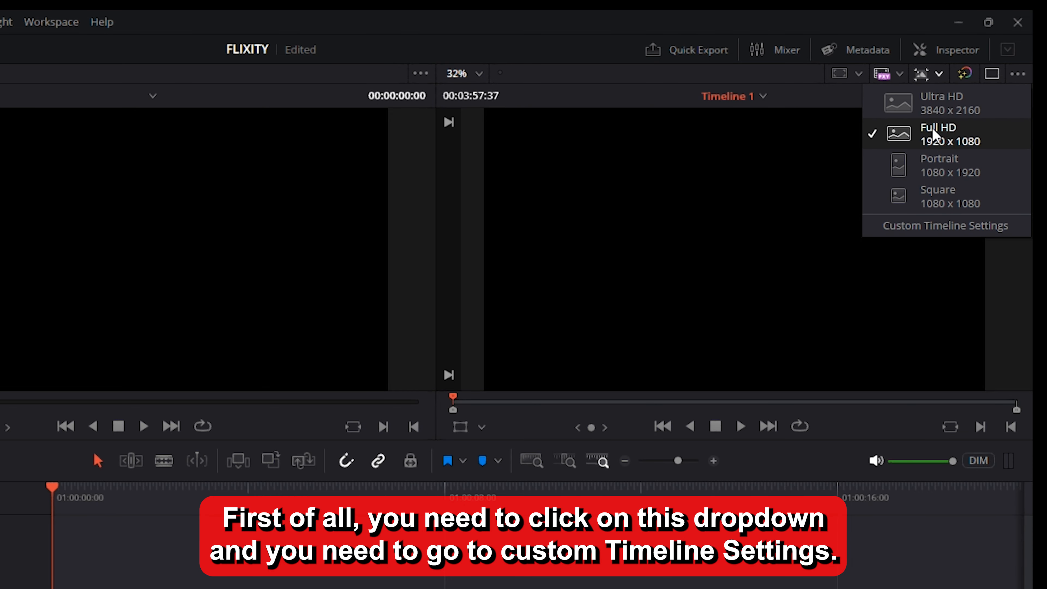
{"action": "left_click", "coordinate": [919, 227]}
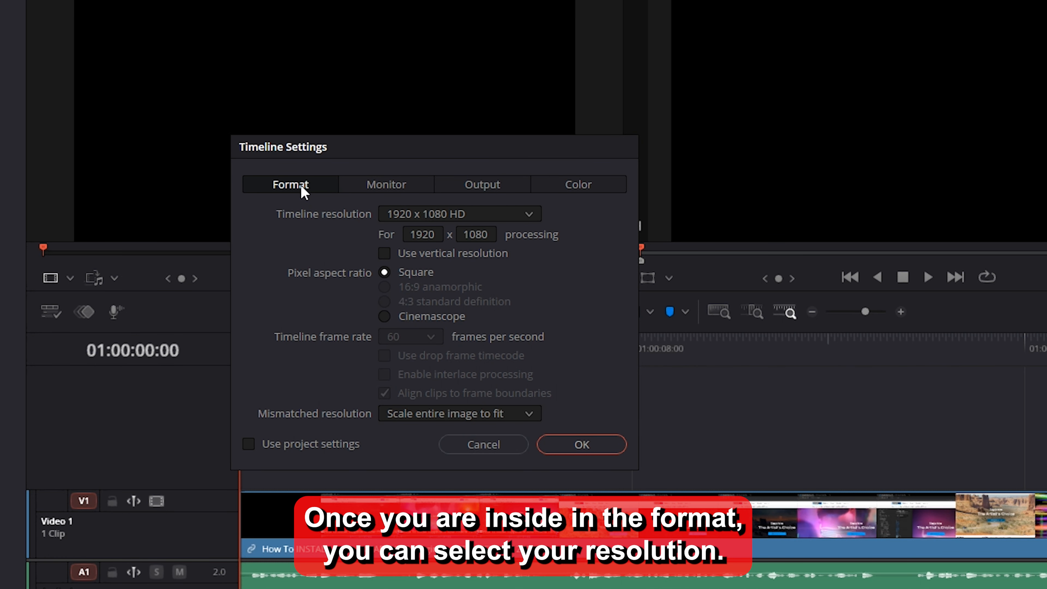
{"action": "left_click", "coordinate": [431, 215]}
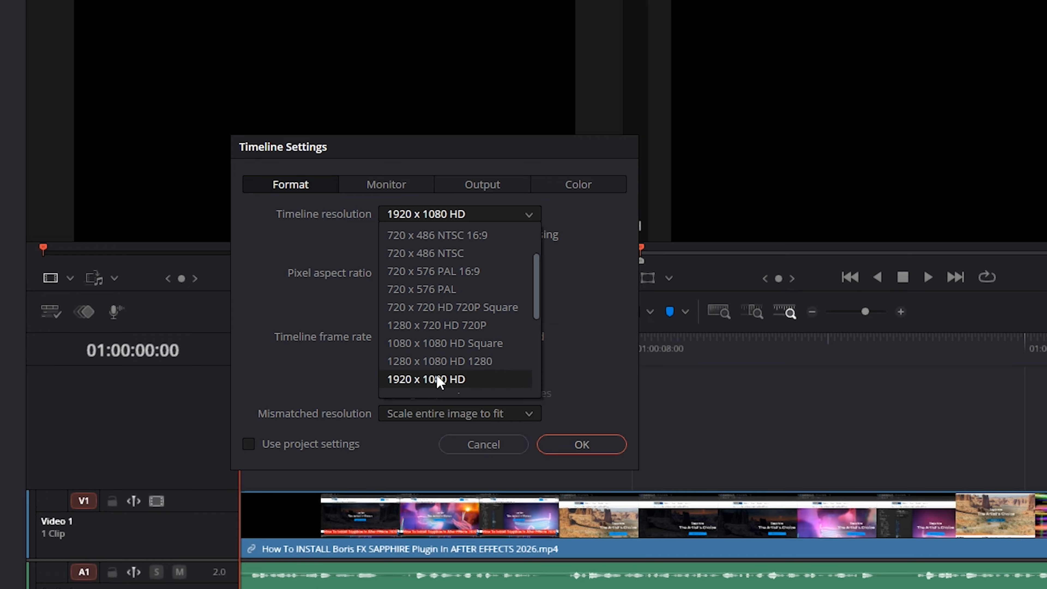
{"action": "left_click", "coordinate": [469, 380]}
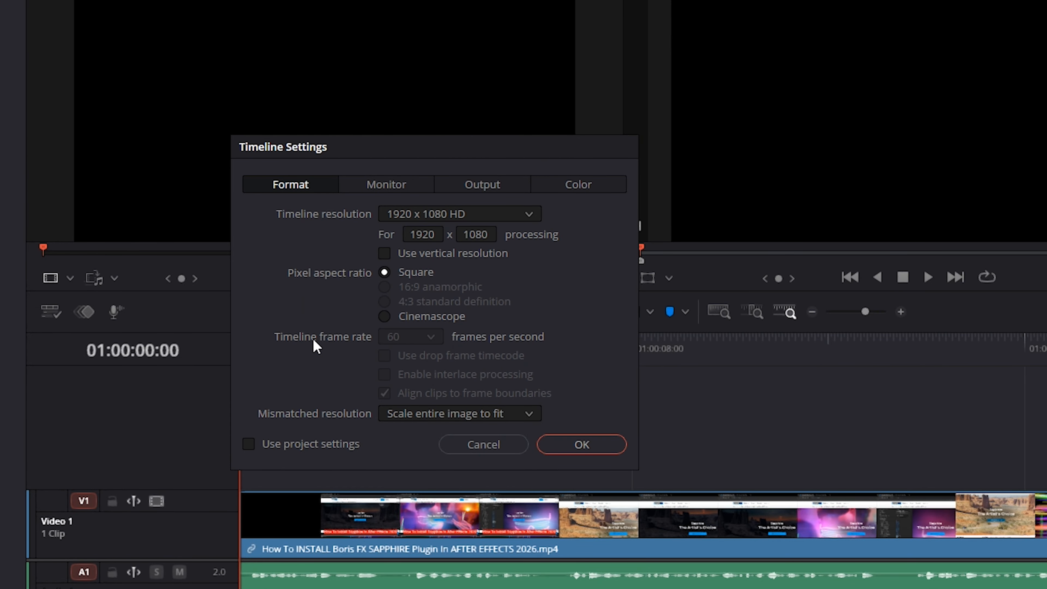
{"action": "left_click", "coordinate": [588, 451]}
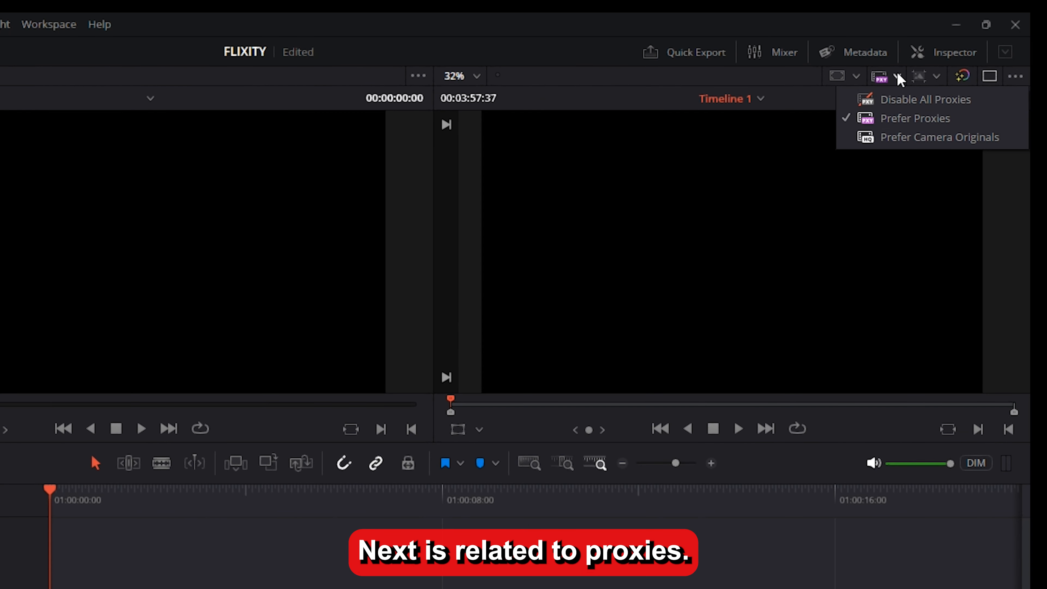
{"action": "left_click", "coordinate": [919, 118]}
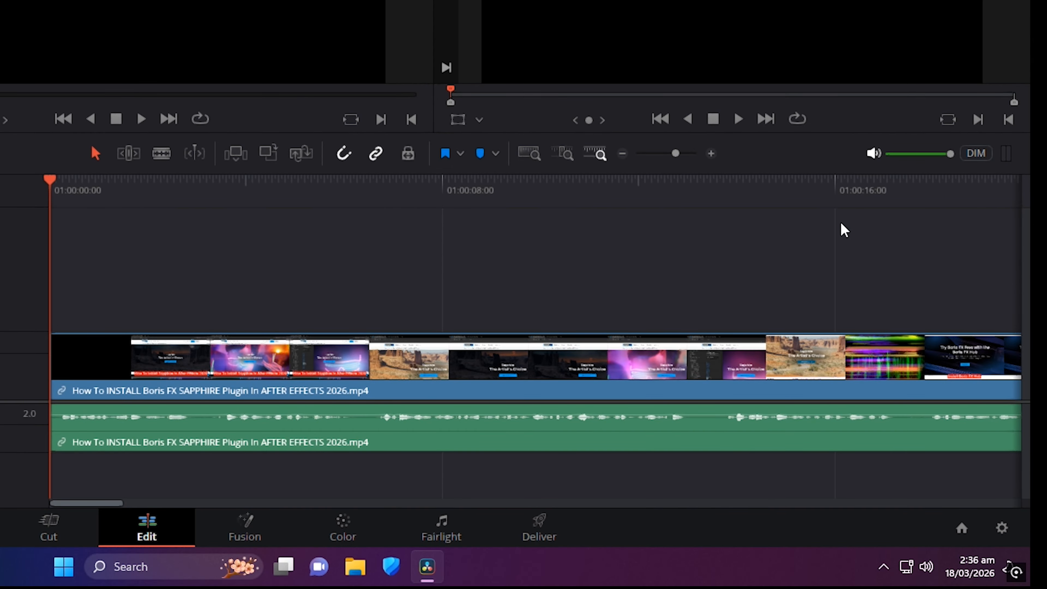
In the project's master settings, set the proxy media resolution to Half and the proxy media format to ProRes 422
{"action": "left_click", "coordinate": [1001, 528]}
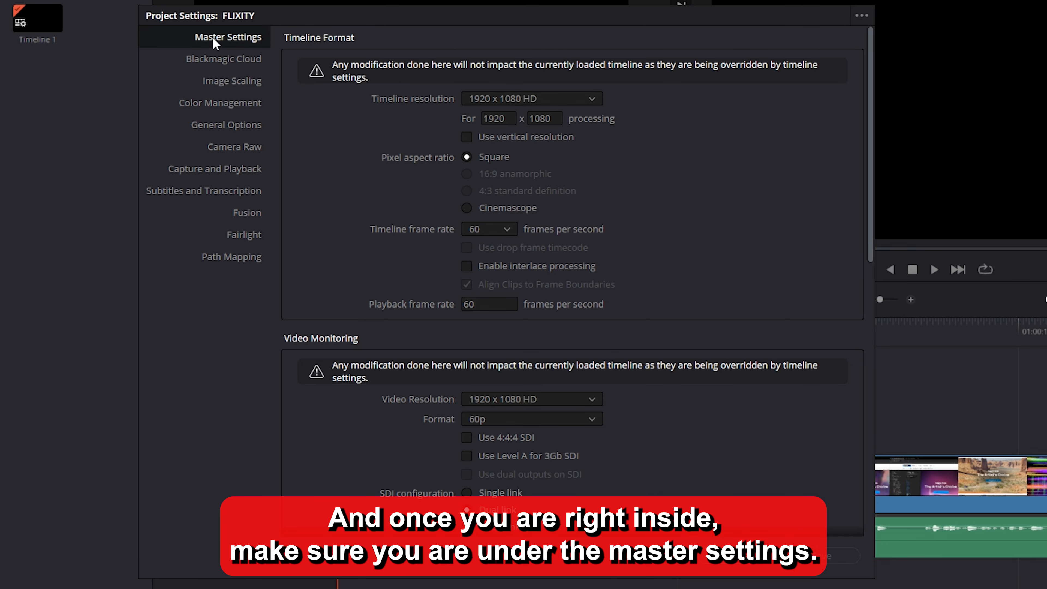
{"action": "scroll", "coordinate": [383, 199], "scroll_direction": "down", "scroll_amount": 10}
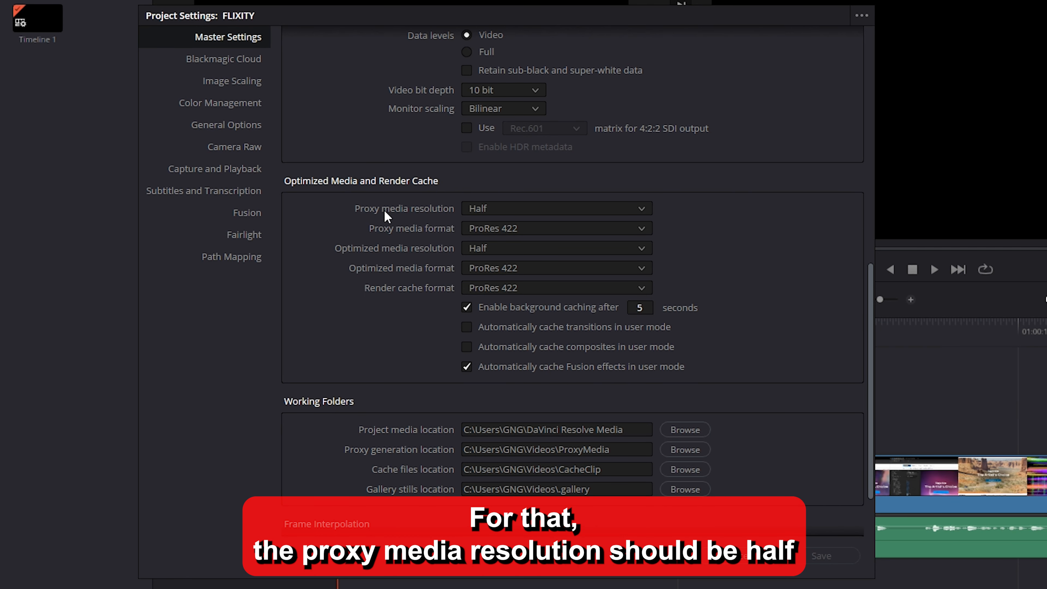
{"action": "left_click", "coordinate": [491, 212]}
{"action": "left_click", "coordinate": [494, 245]}
{"action": "left_click", "coordinate": [493, 228]}
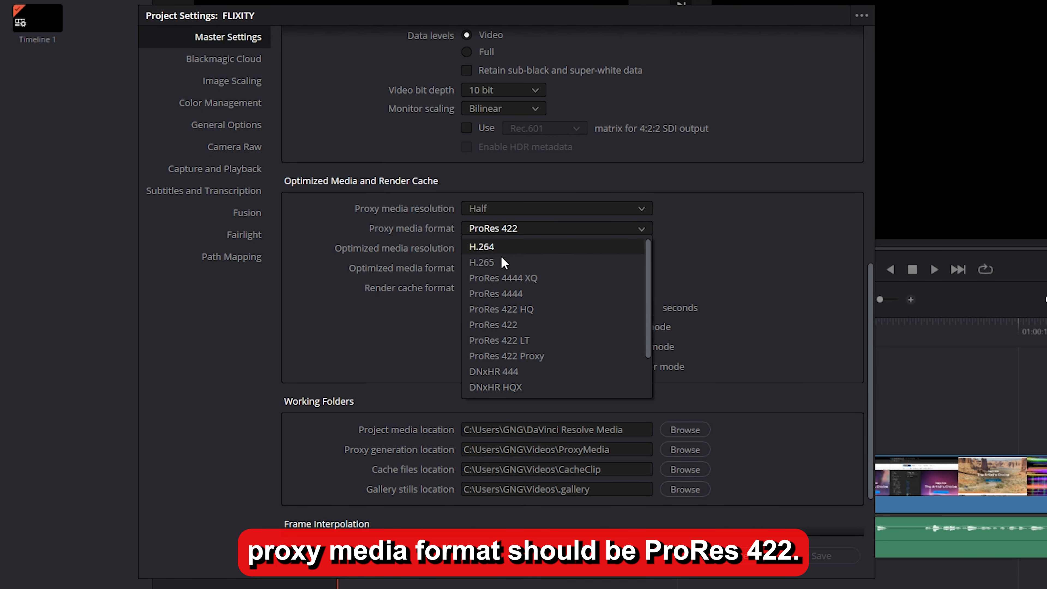
{"action": "left_click", "coordinate": [508, 325]}
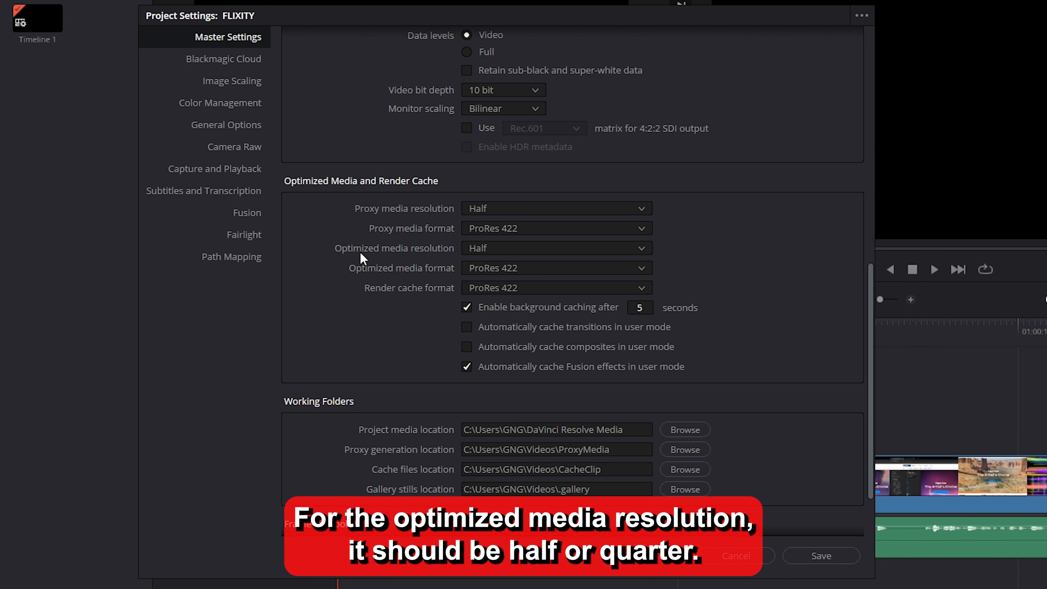
Set optimized media to Half resolution in ProRes 422 with background caching after 5 seconds, and save the project settings
{"action": "left_click", "coordinate": [495, 246]}
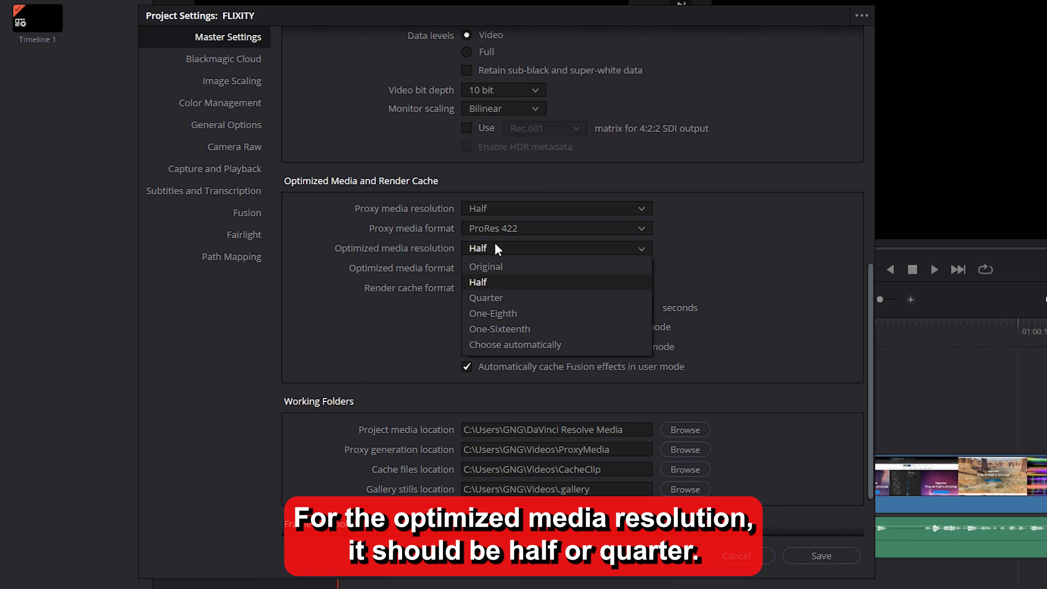
{"action": "left_click", "coordinate": [511, 284]}
{"action": "left_click", "coordinate": [498, 269]}
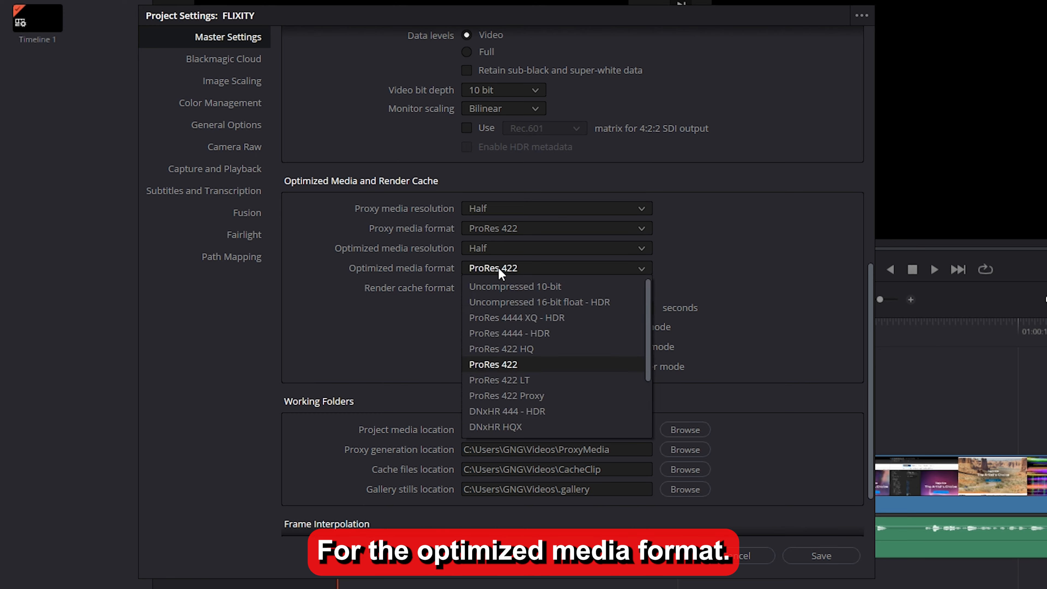
{"action": "left_click", "coordinate": [521, 364]}
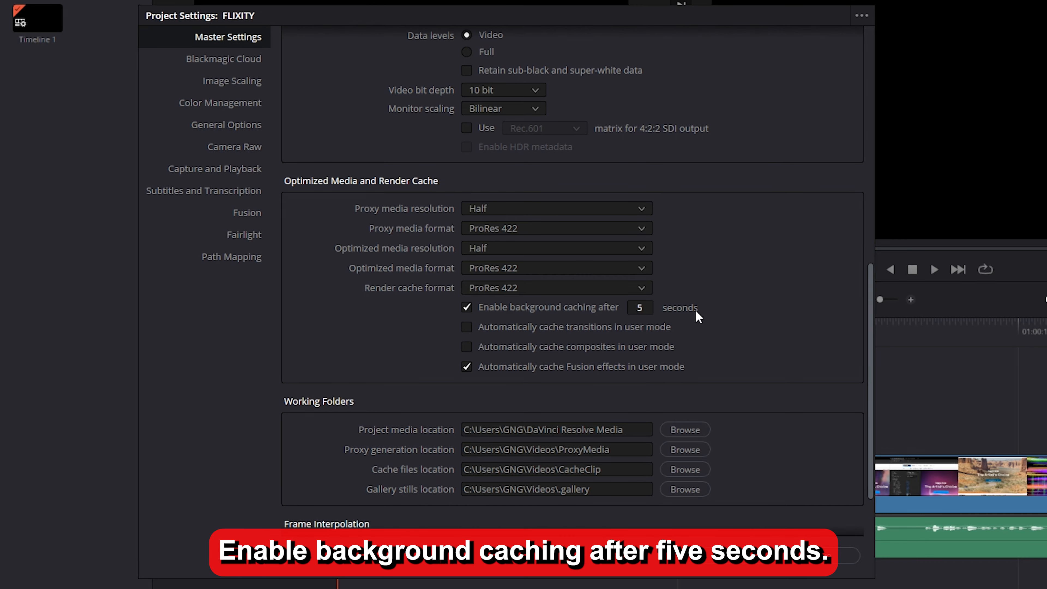
{"action": "left_click", "coordinate": [638, 307]}
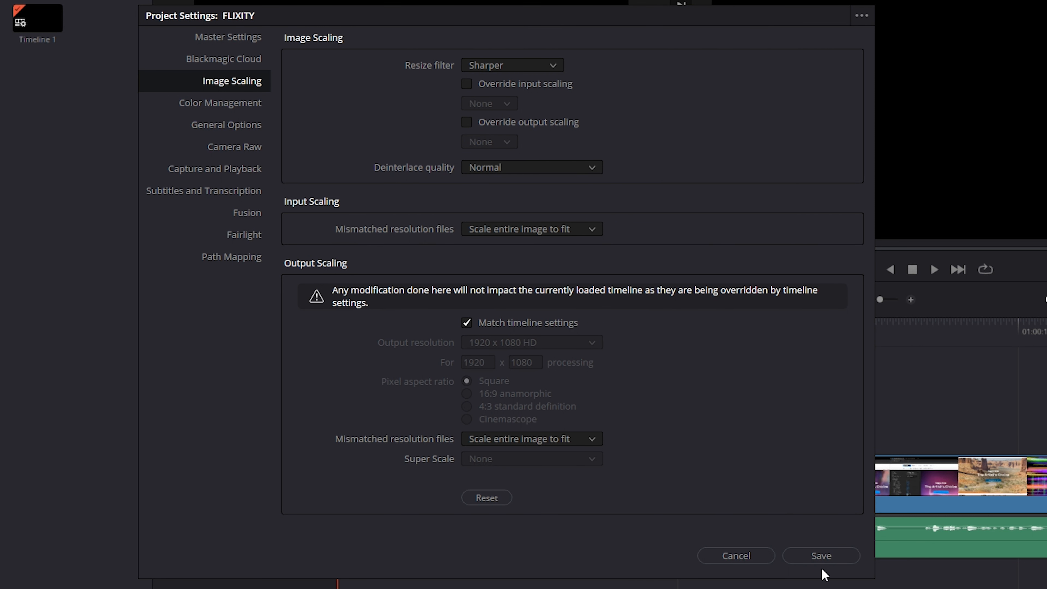
{"action": "left_click", "coordinate": [828, 558]}
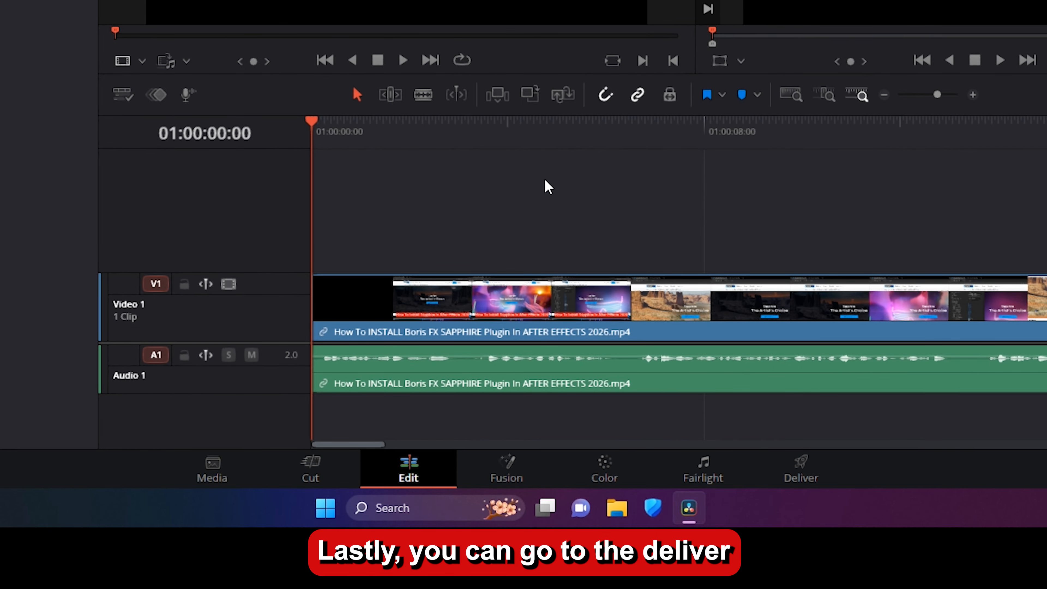
Open the Deliver page and go through the custom export's file name and location fields
{"action": "left_click", "coordinate": [802, 474]}
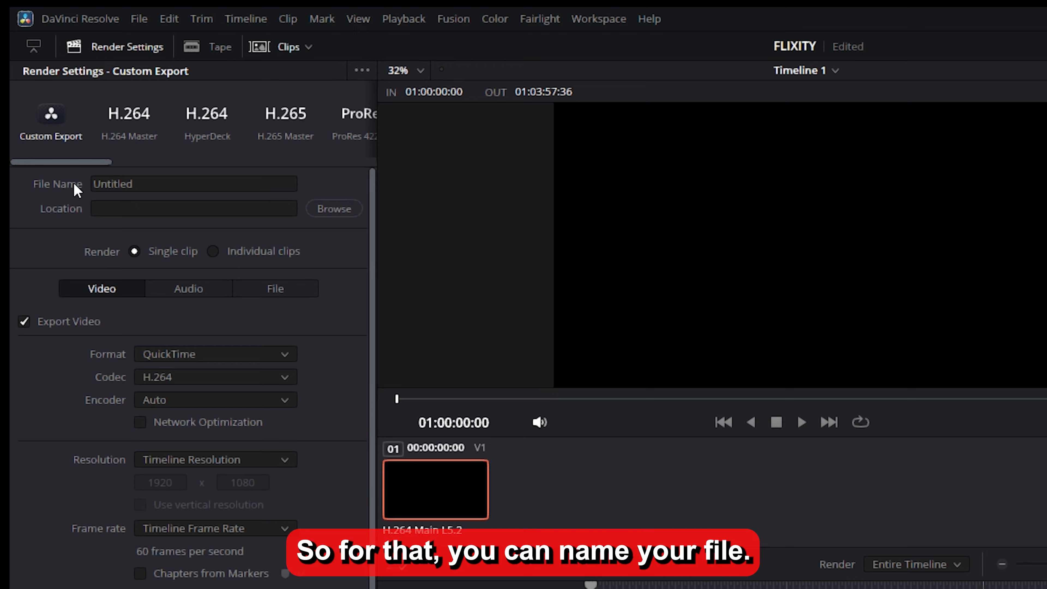
{"action": "left_click", "coordinate": [142, 184]}
{"action": "double_click", "coordinate": [142, 184]}
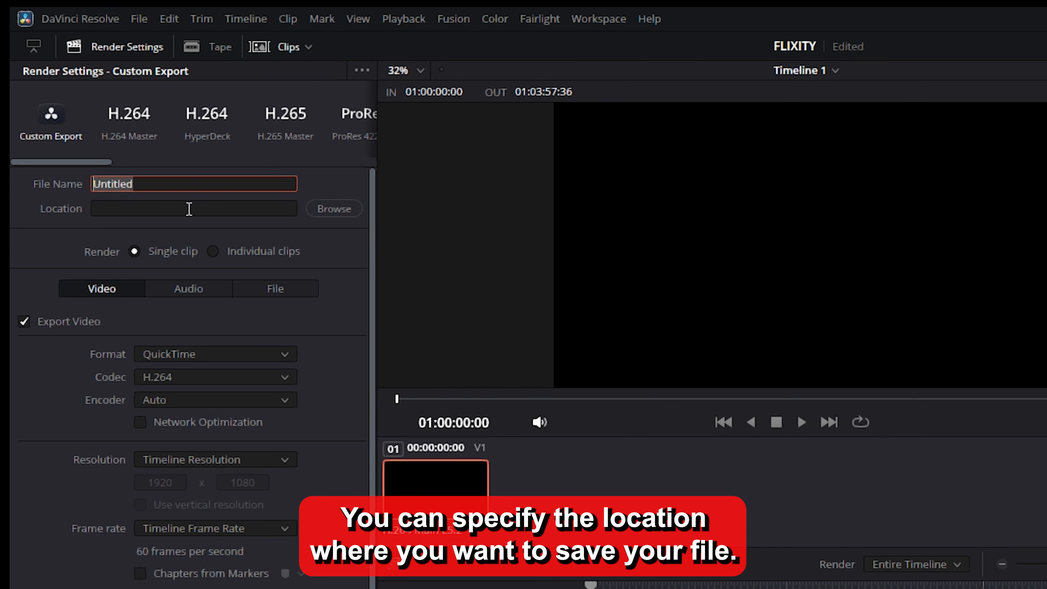
{"action": "left_click", "coordinate": [211, 210]}
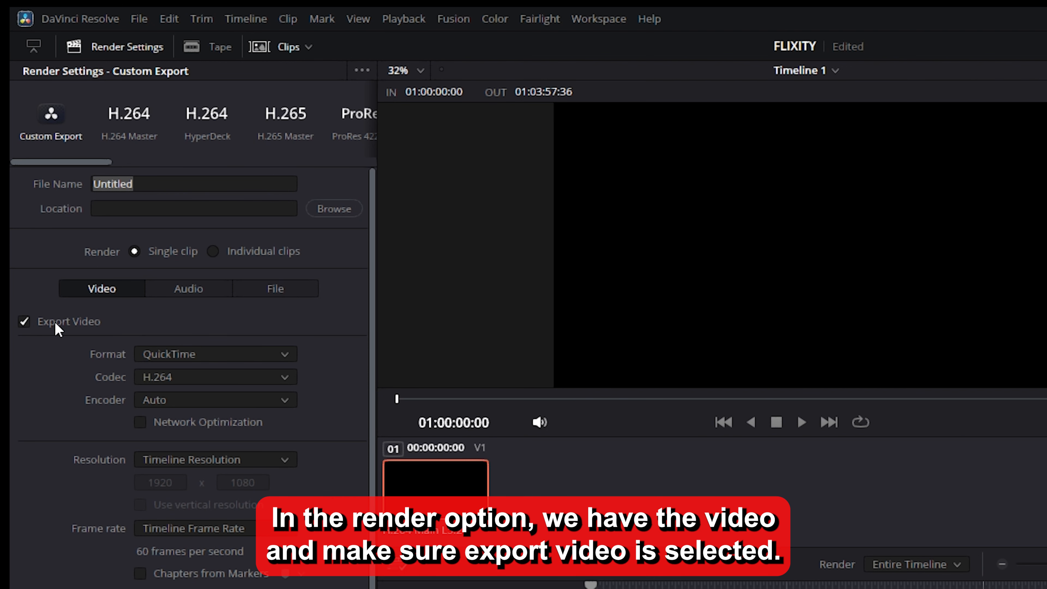
Set the video export format to MP4, the codec to H.265 and the encoder to Auto
{"action": "left_click", "coordinate": [152, 354]}
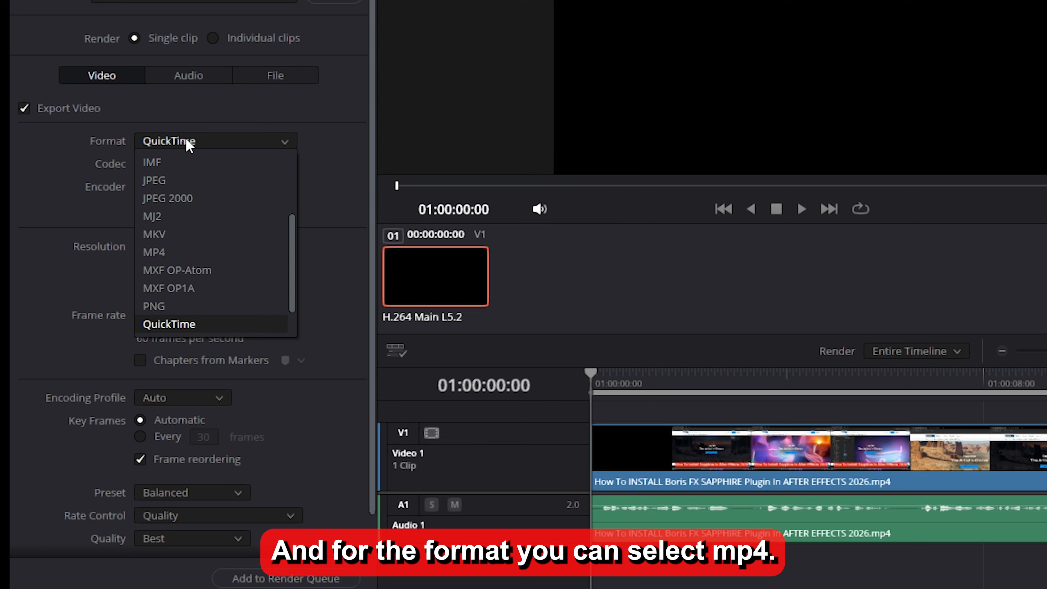
{"action": "left_click", "coordinate": [201, 253]}
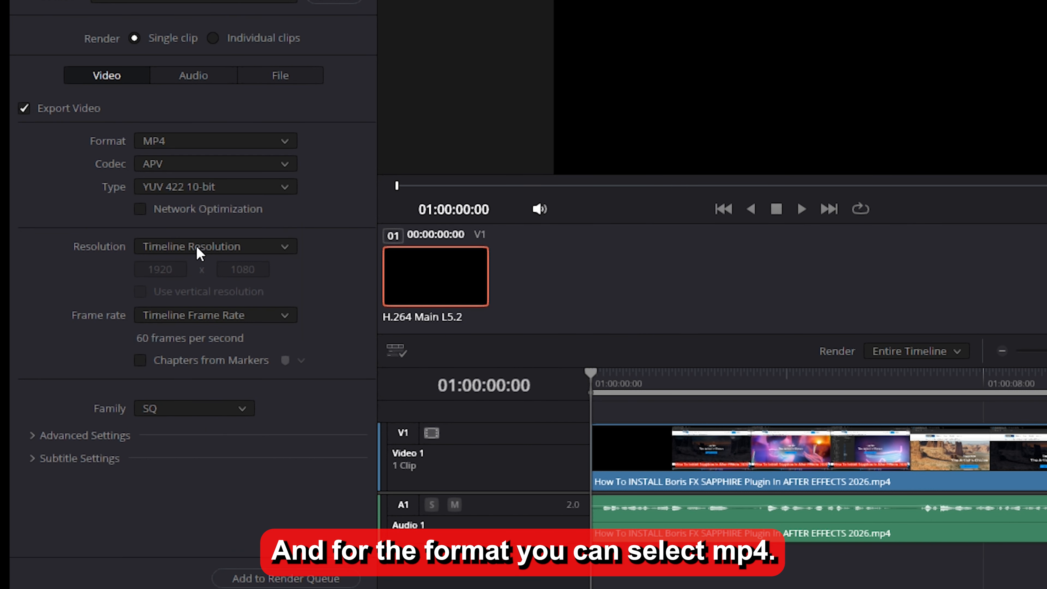
{"action": "left_click", "coordinate": [179, 169]}
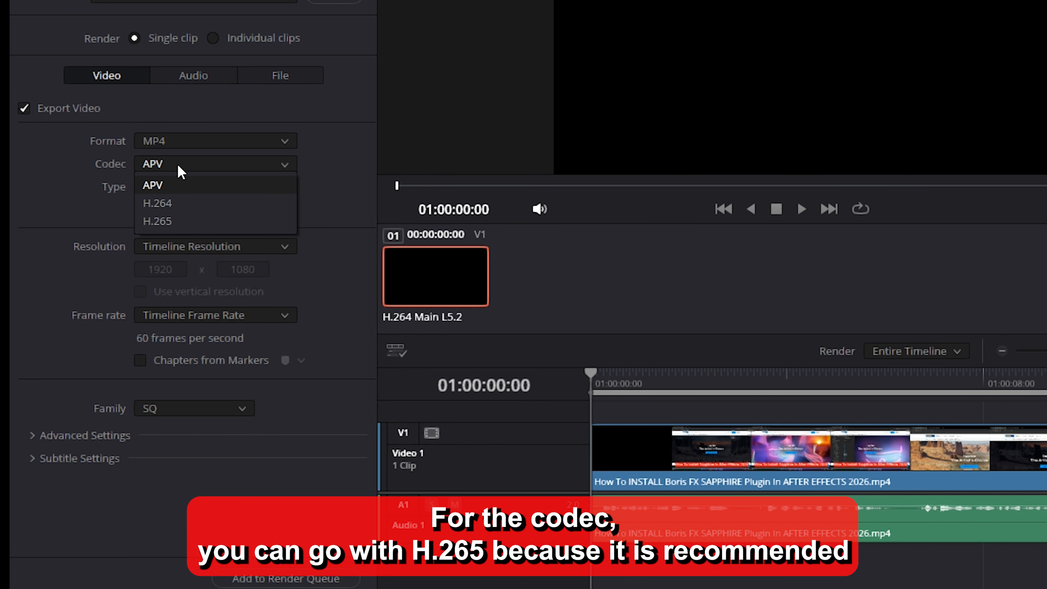
{"action": "left_click", "coordinate": [191, 224]}
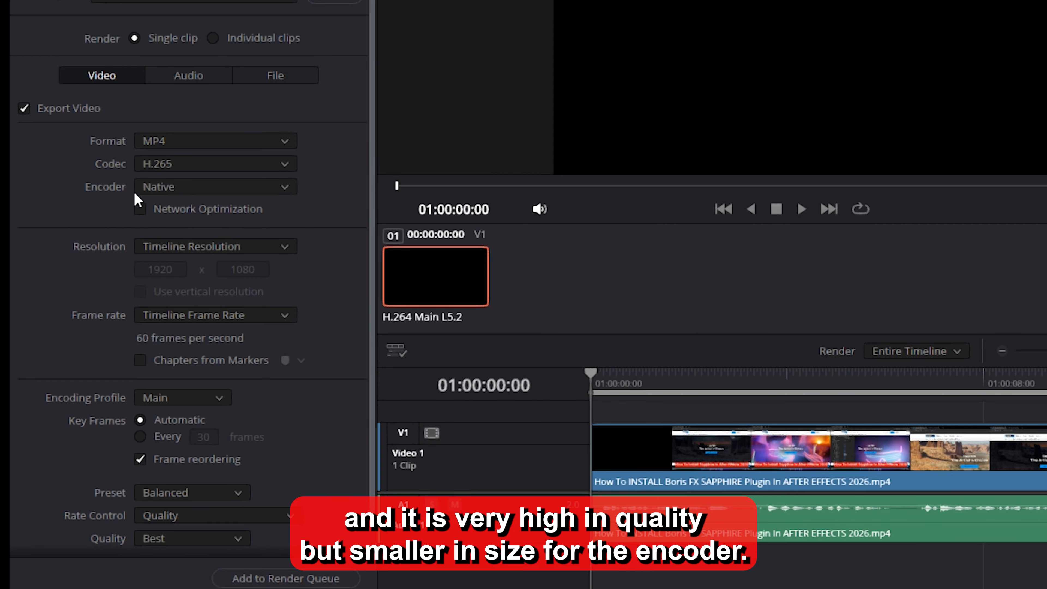
{"action": "left_click", "coordinate": [181, 194]}
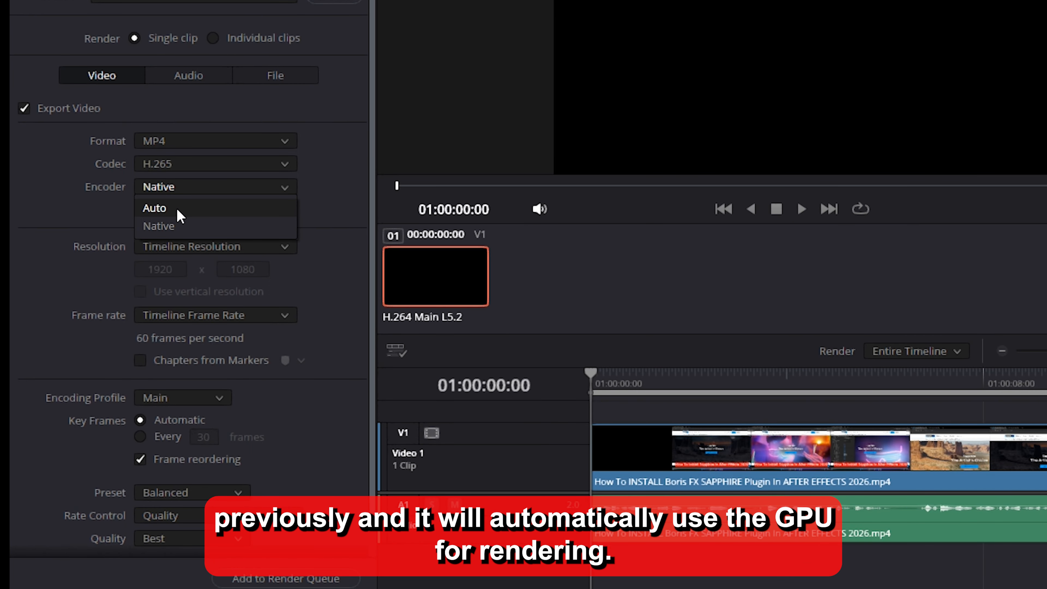
{"action": "left_click", "coordinate": [180, 216]}
Set the export resolution to 1920 x 1080 HD
{"action": "scroll", "coordinate": [109, 211], "scroll_direction": "down", "scroll_amount": 2}
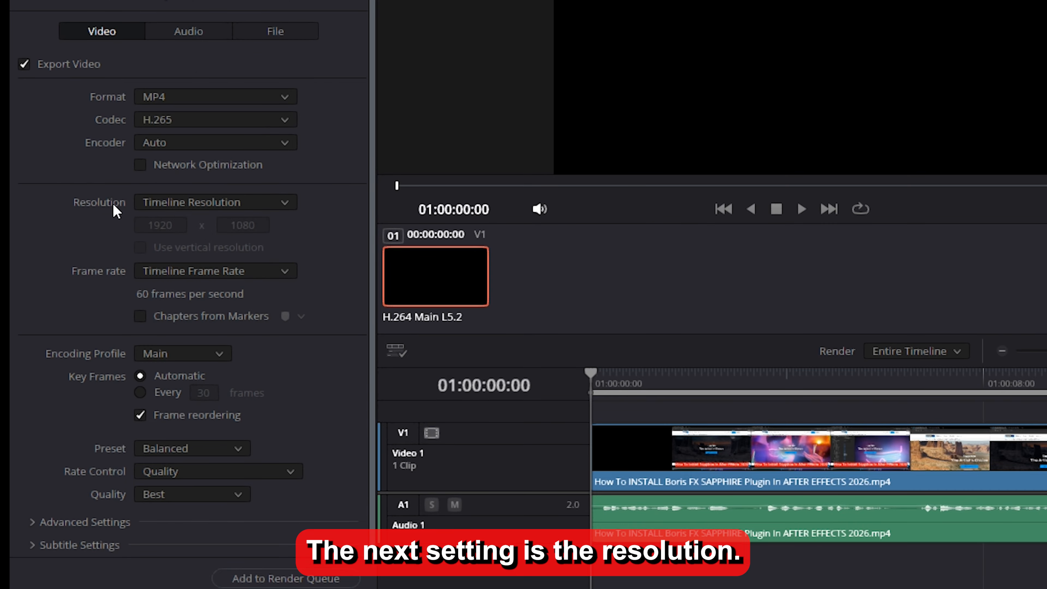
{"action": "left_click", "coordinate": [185, 202]}
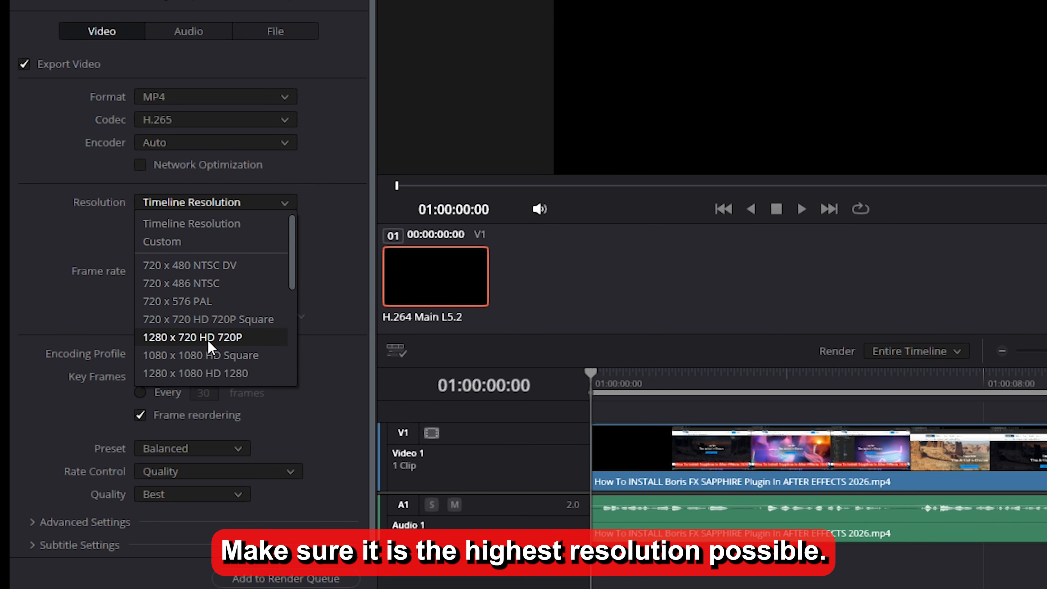
{"action": "scroll", "coordinate": [223, 363], "scroll_direction": "down", "scroll_amount": 5}
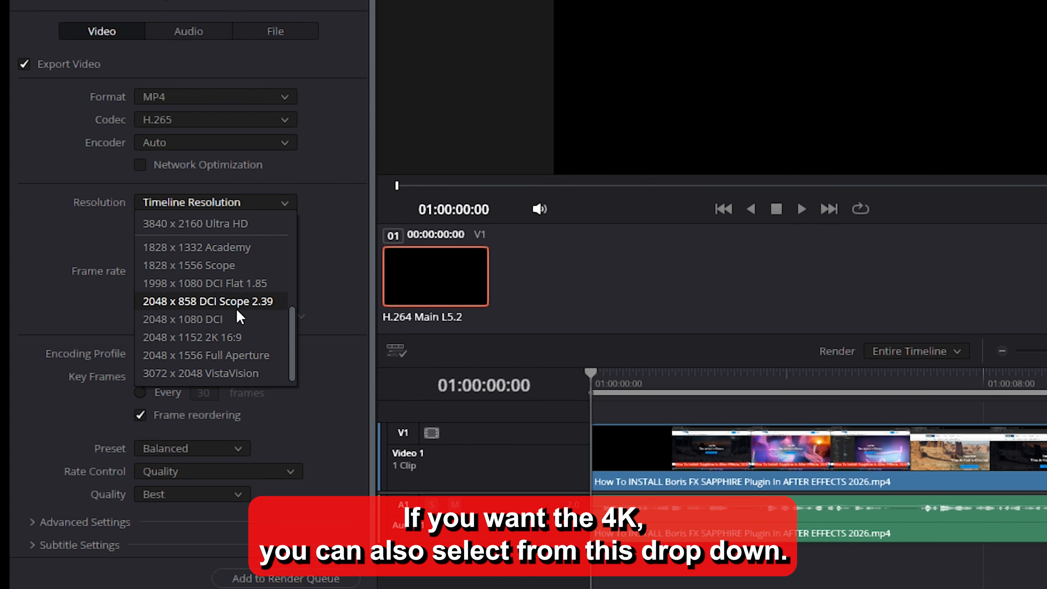
{"action": "scroll", "coordinate": [236, 350], "scroll_direction": "up", "scroll_amount": 3}
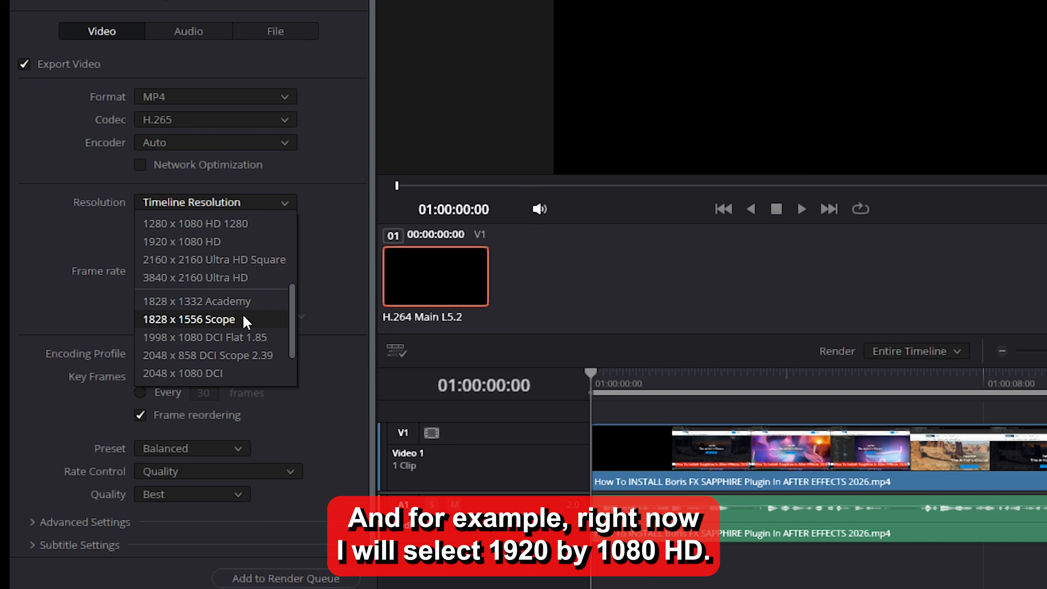
{"action": "scroll", "coordinate": [242, 290], "scroll_direction": "up", "scroll_amount": 3}
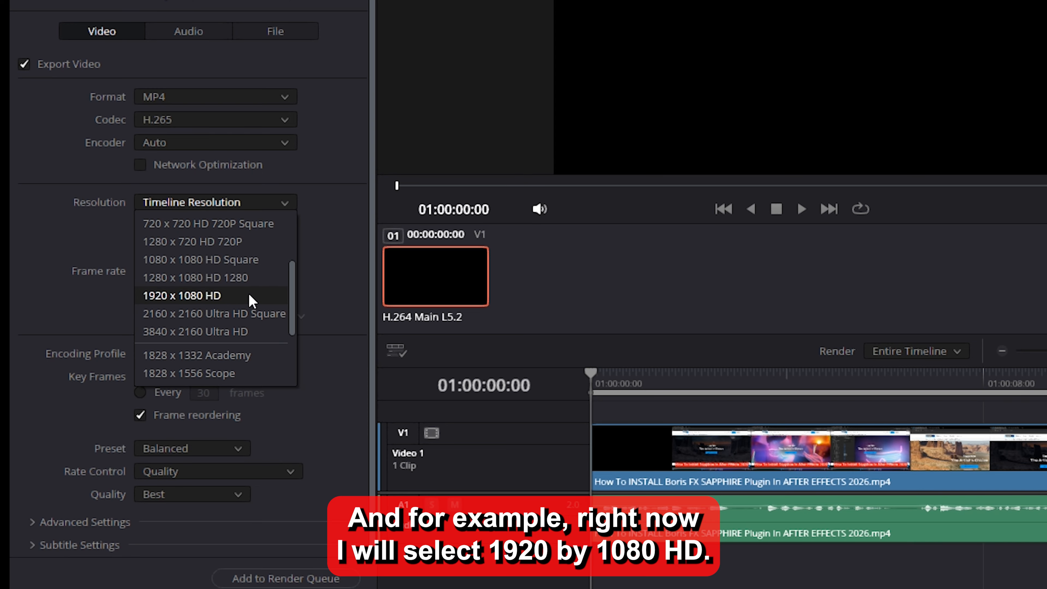
{"action": "left_click", "coordinate": [237, 296]}
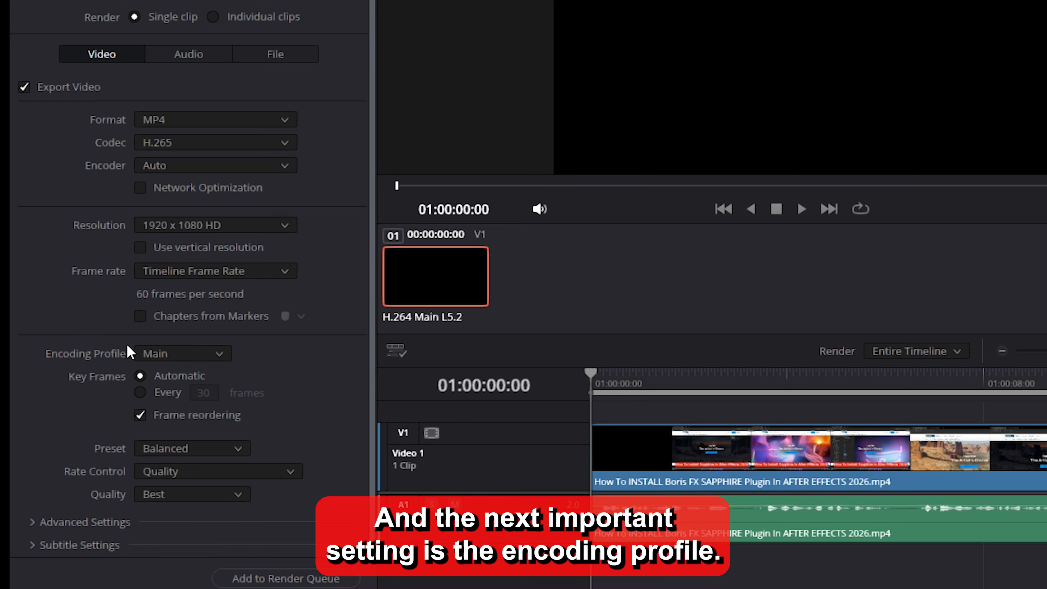
Set the export's encoding profile to Main and its preset to Quality
{"action": "left_click", "coordinate": [177, 355]}
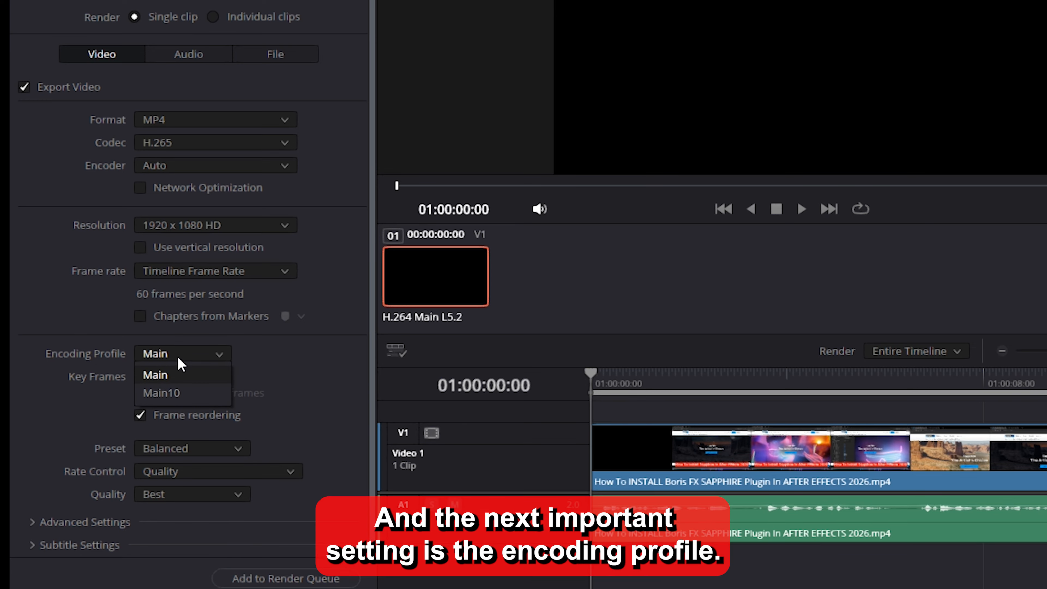
{"action": "left_click", "coordinate": [174, 372]}
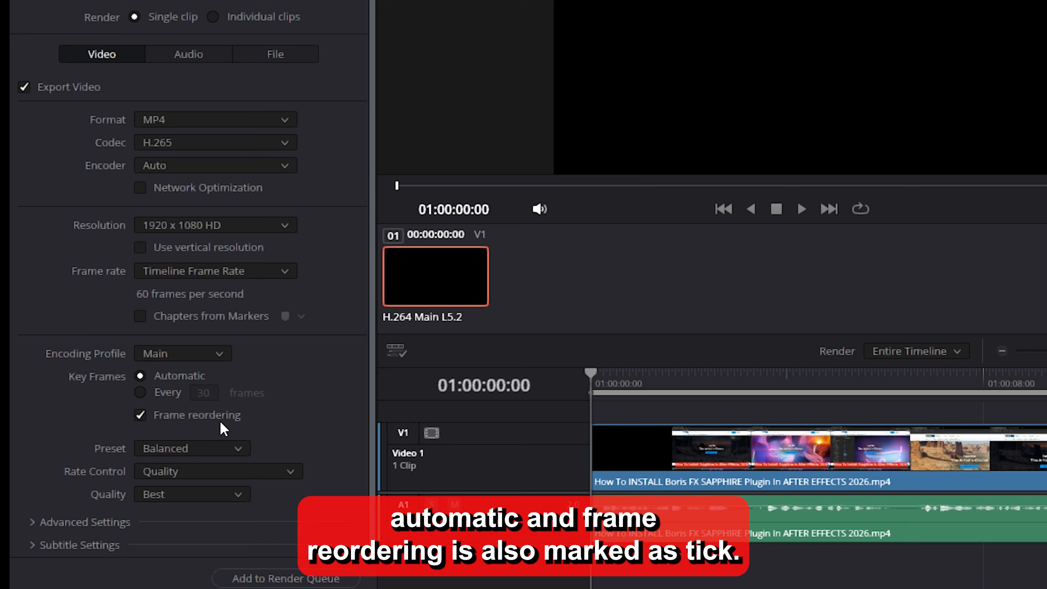
{"action": "left_click", "coordinate": [177, 446]}
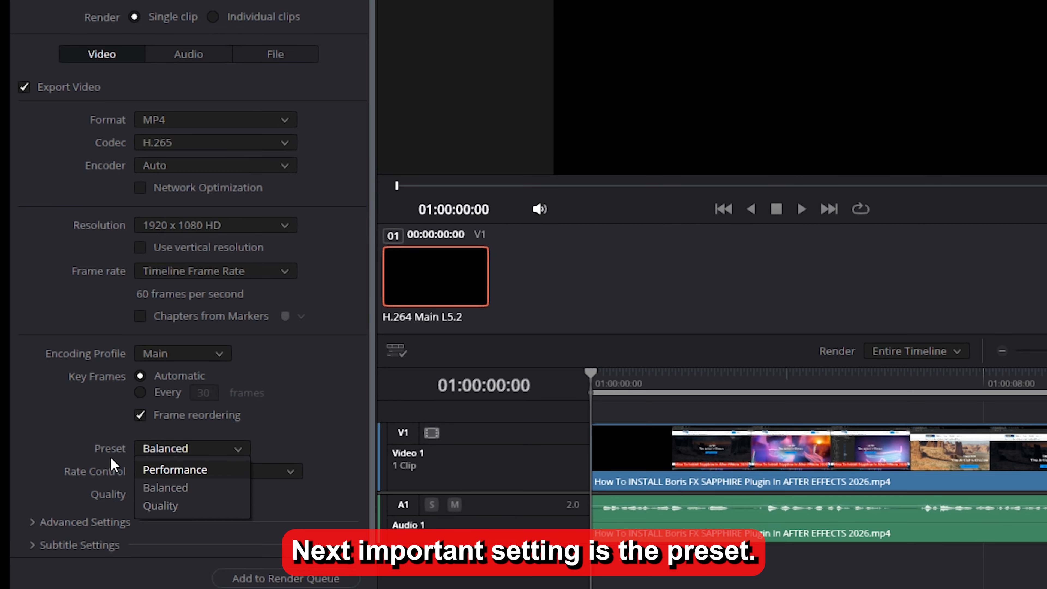
{"action": "left_click", "coordinate": [183, 510]}
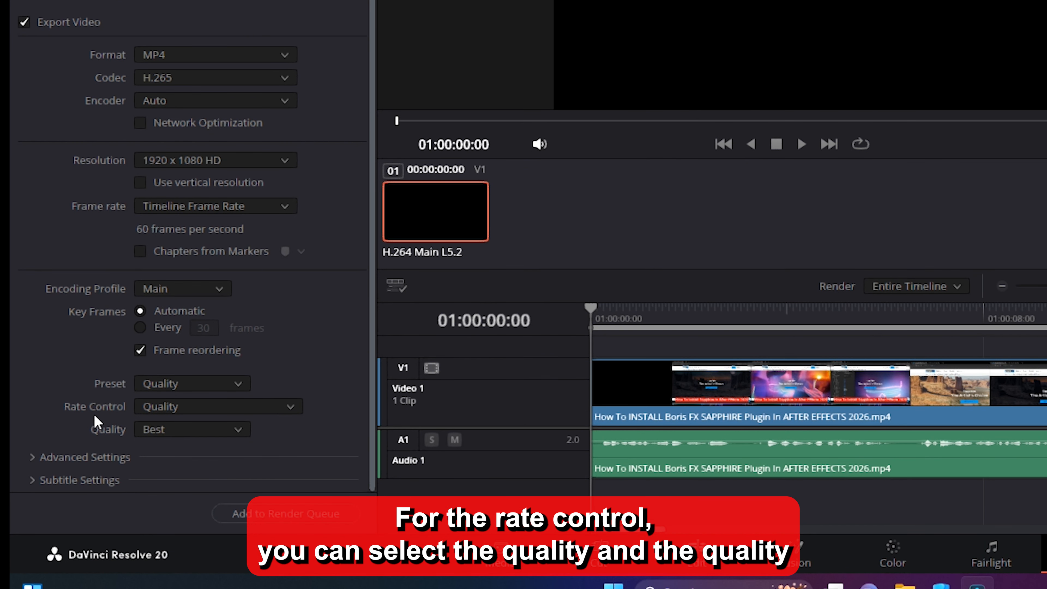
Set the export's rate control to Quality and its quality level to Best
{"action": "left_click", "coordinate": [173, 471]}
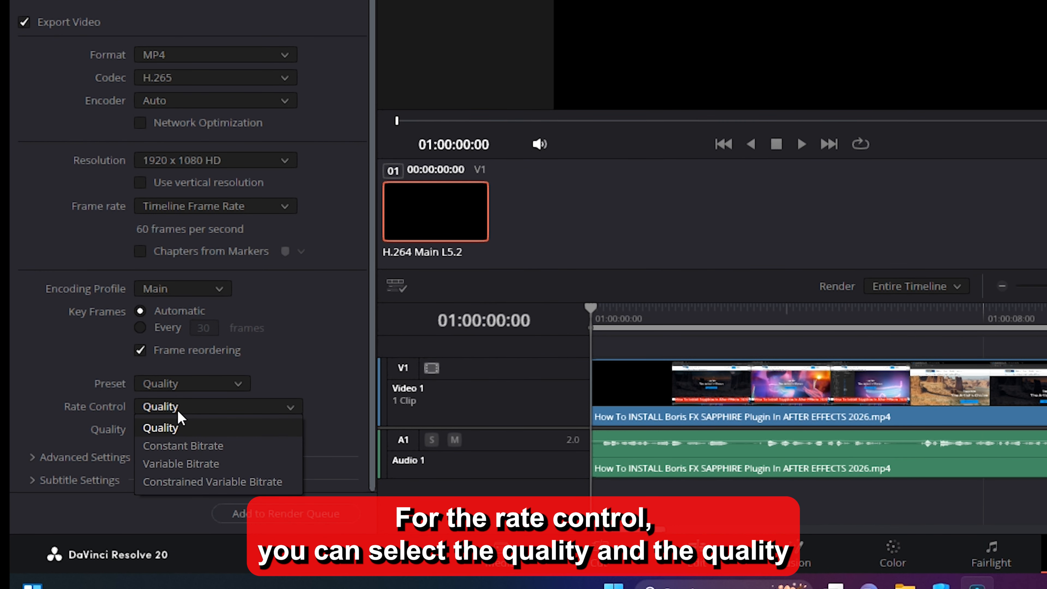
{"action": "left_click", "coordinate": [178, 435]}
{"action": "left_click", "coordinate": [171, 431]}
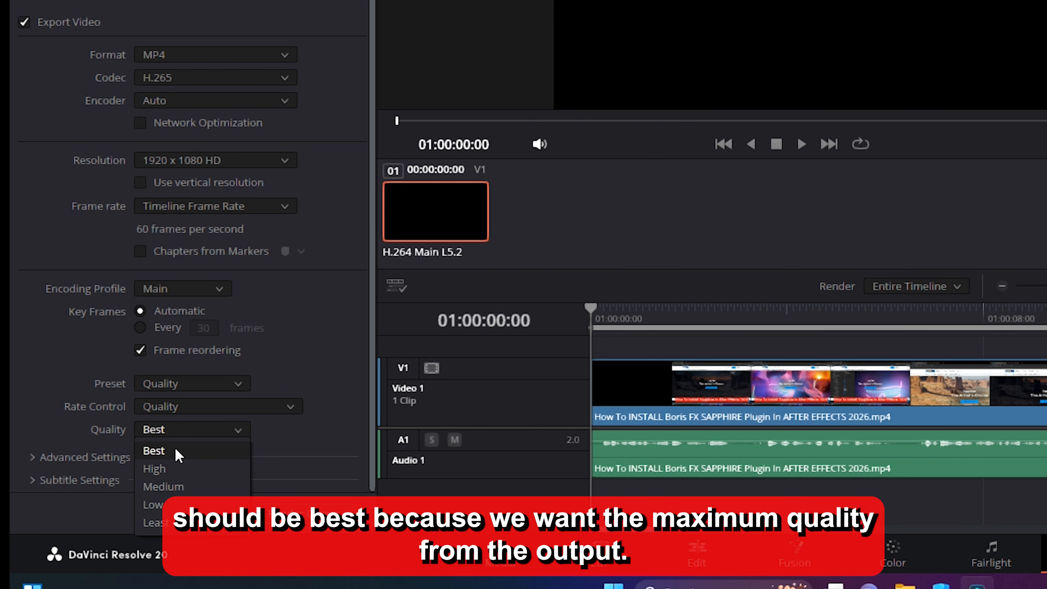
{"action": "left_click", "coordinate": [175, 450]}
{"action": "left_click", "coordinate": [168, 433]}
{"action": "left_click", "coordinate": [96, 400]}
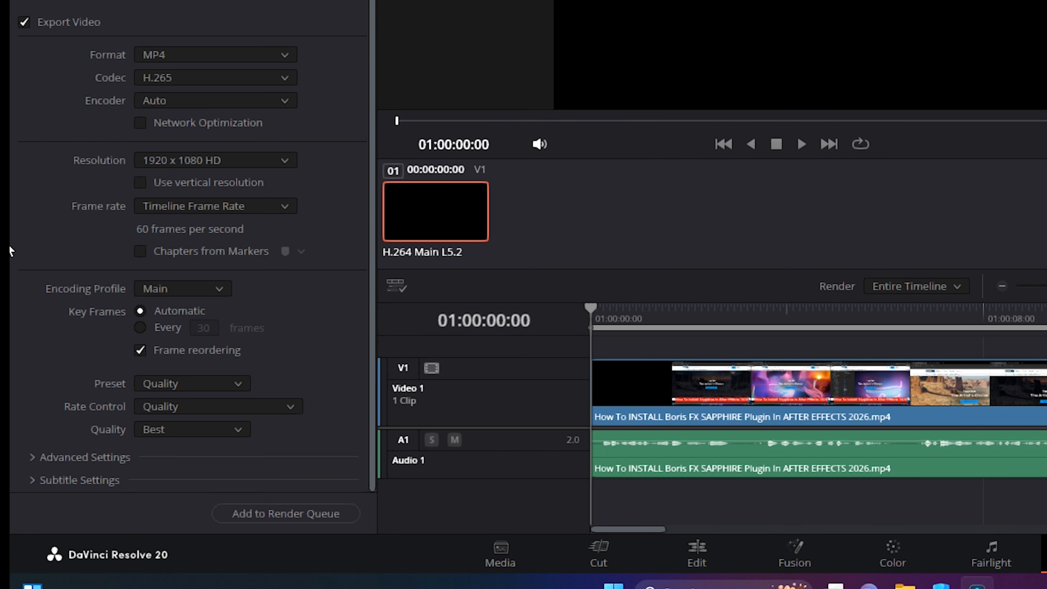